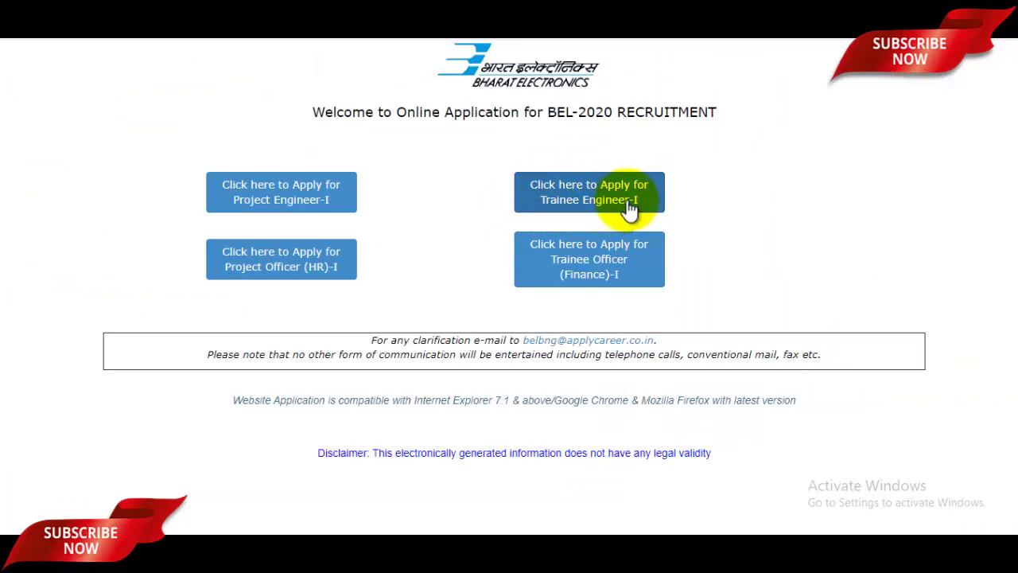
# Choose to apply for the Trainee Engineer-I post and acknowledge the selected-post alert
pyautogui.click(629, 209)
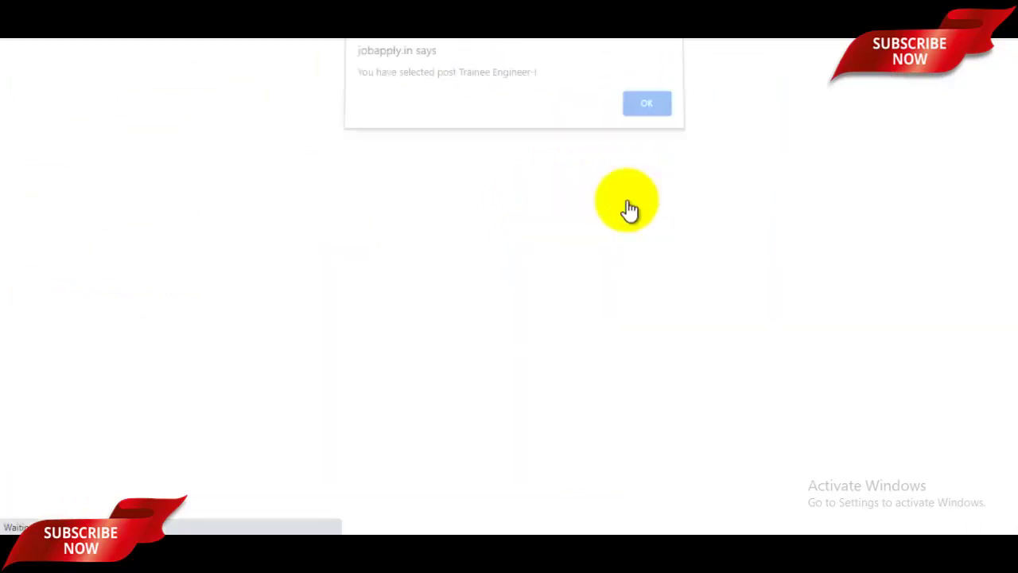
pyautogui.click(647, 113)
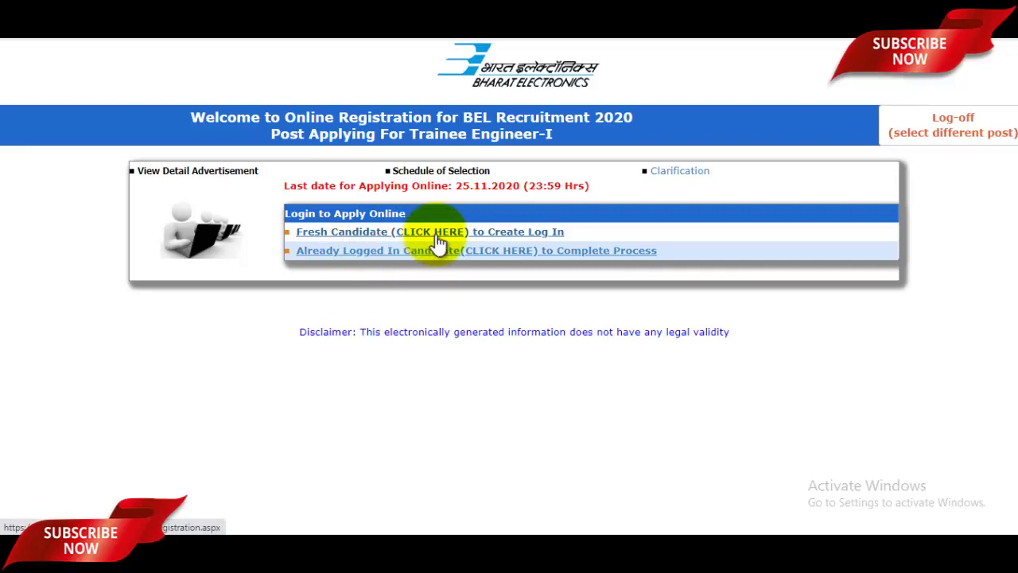
# Begin a fresh-candidate registration and enter the candidate's name
pyautogui.click(437, 236)
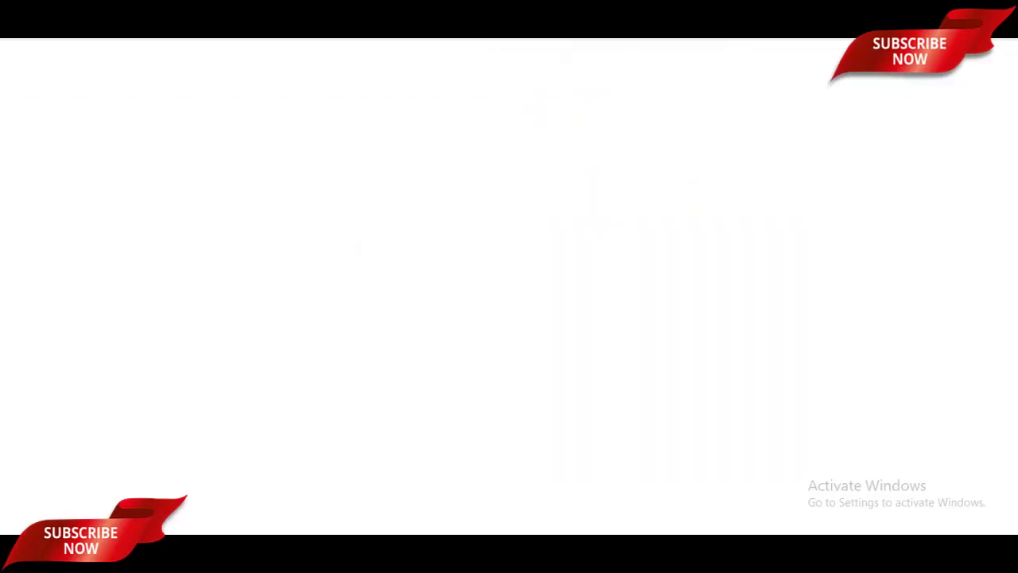
pyautogui.scroll(2, 625, 223)
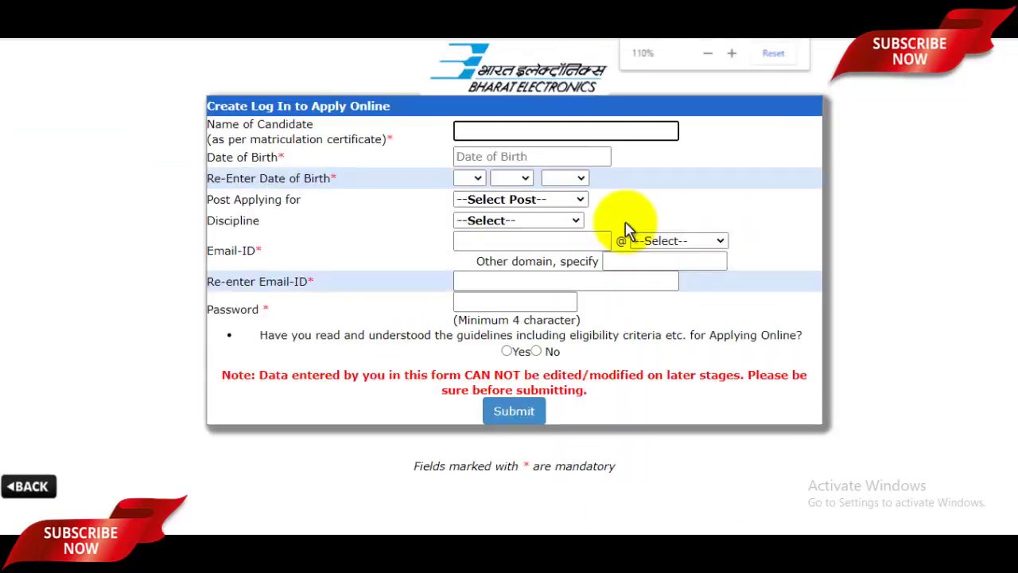
pyautogui.scroll(1, 625, 223)
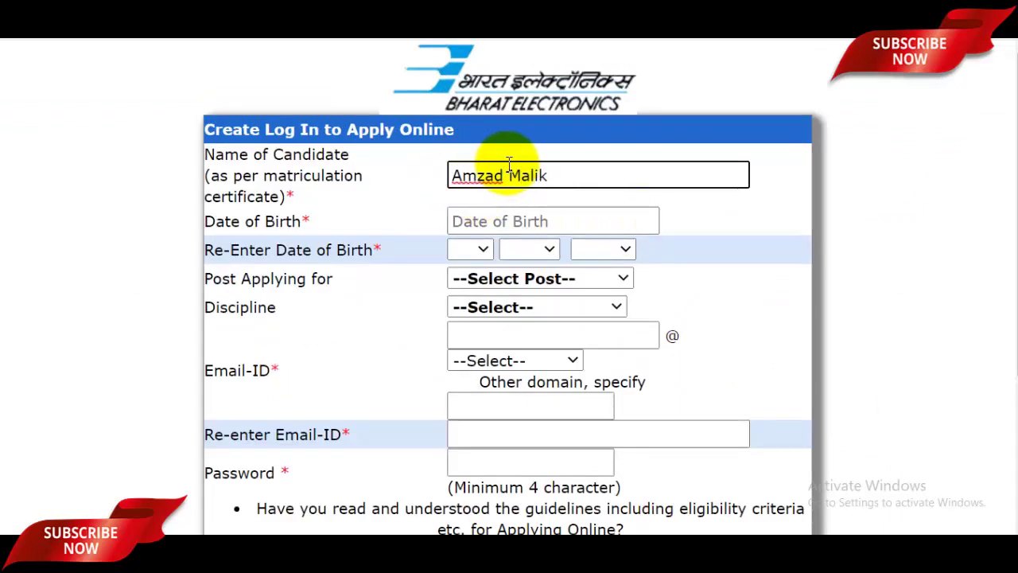
# Pick 02-May-1995 as the date of birth in the calendar
pyautogui.click(505, 222)
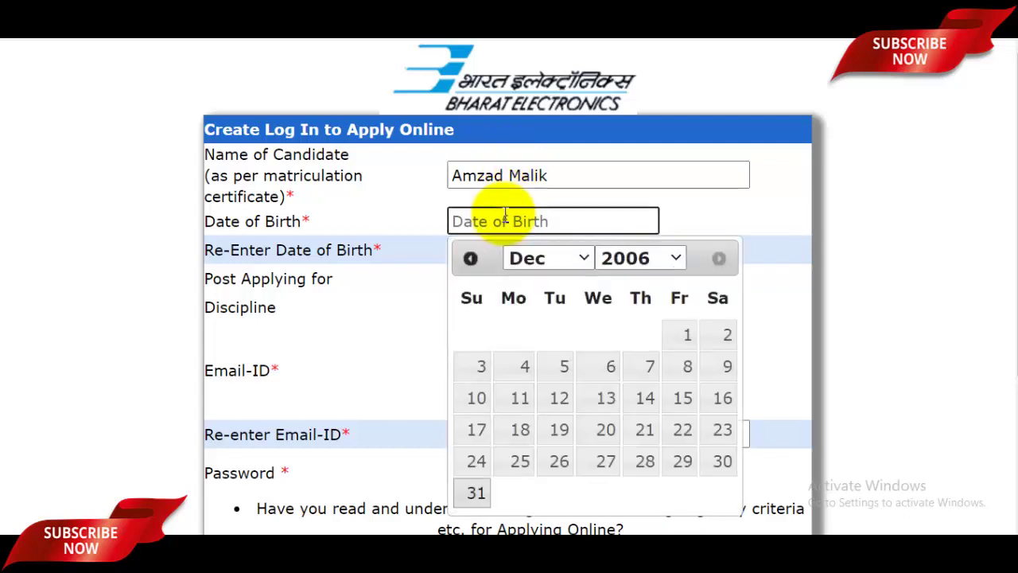
pyautogui.click(678, 260)
pyautogui.scroll(3, 638, 462)
pyautogui.scroll(6, 637, 457)
pyautogui.scroll(-10, 637, 455)
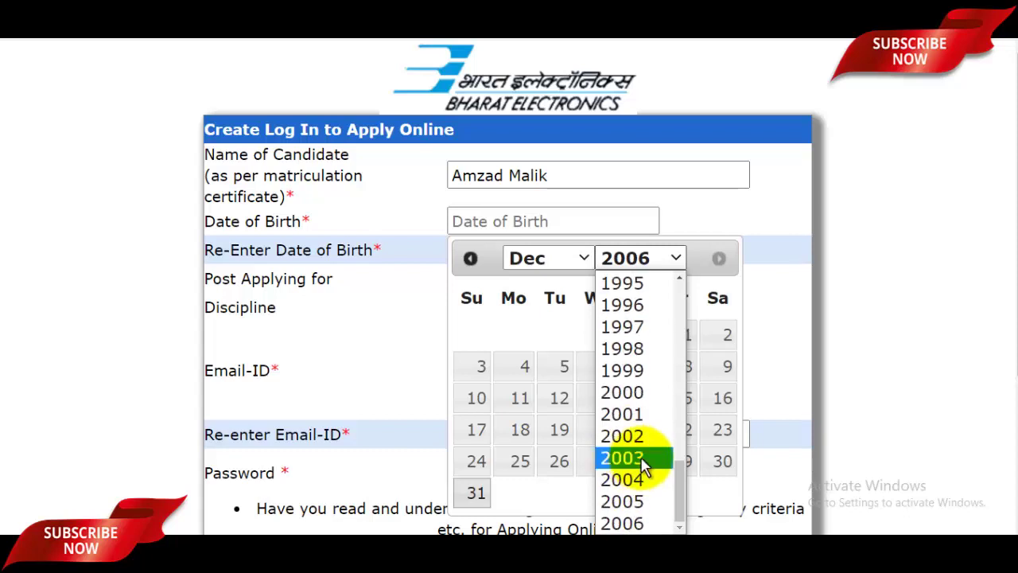
pyautogui.scroll(2, 637, 411)
pyautogui.click(641, 426)
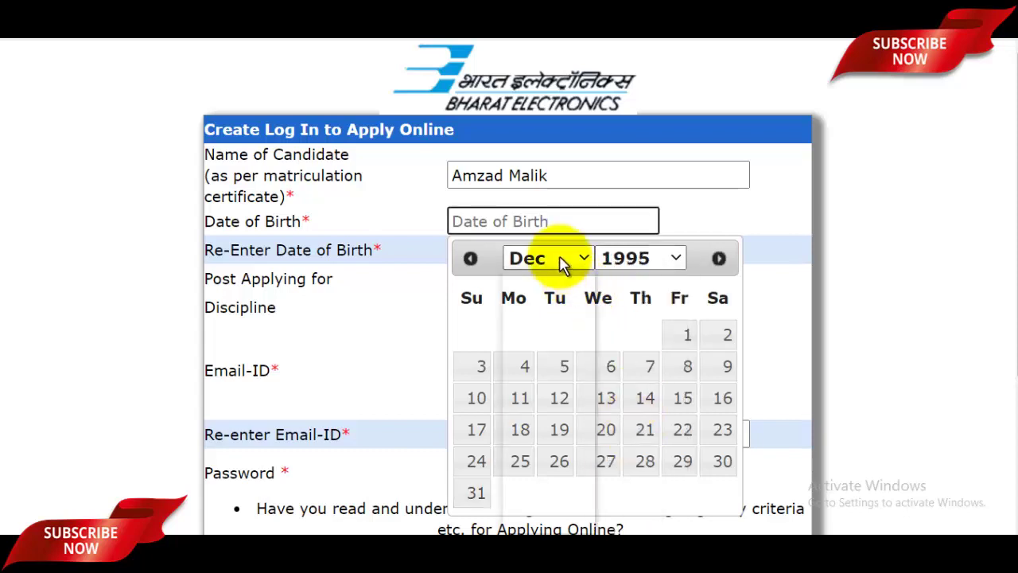
pyautogui.click(564, 262)
pyautogui.click(526, 368)
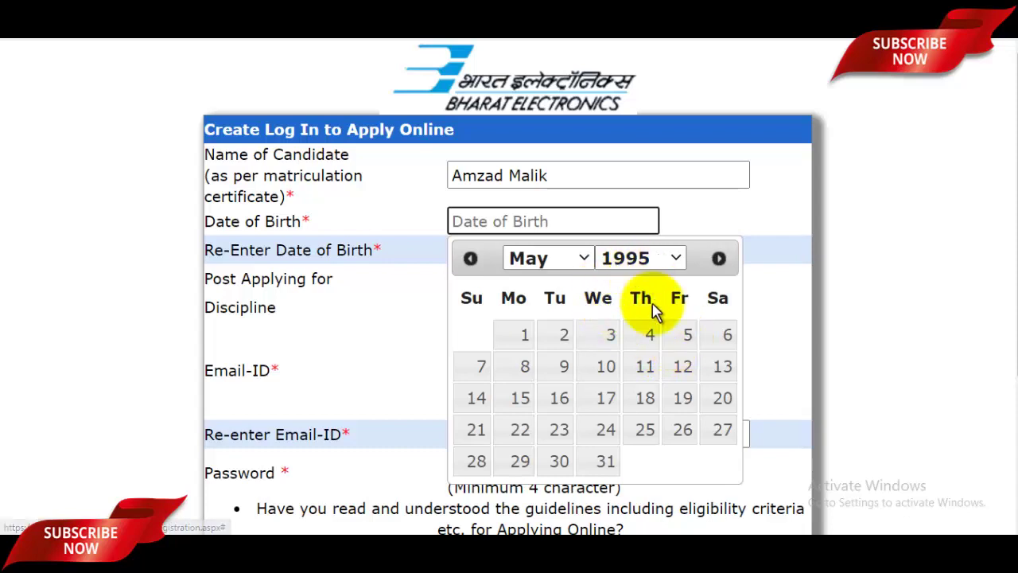
pyautogui.click(563, 342)
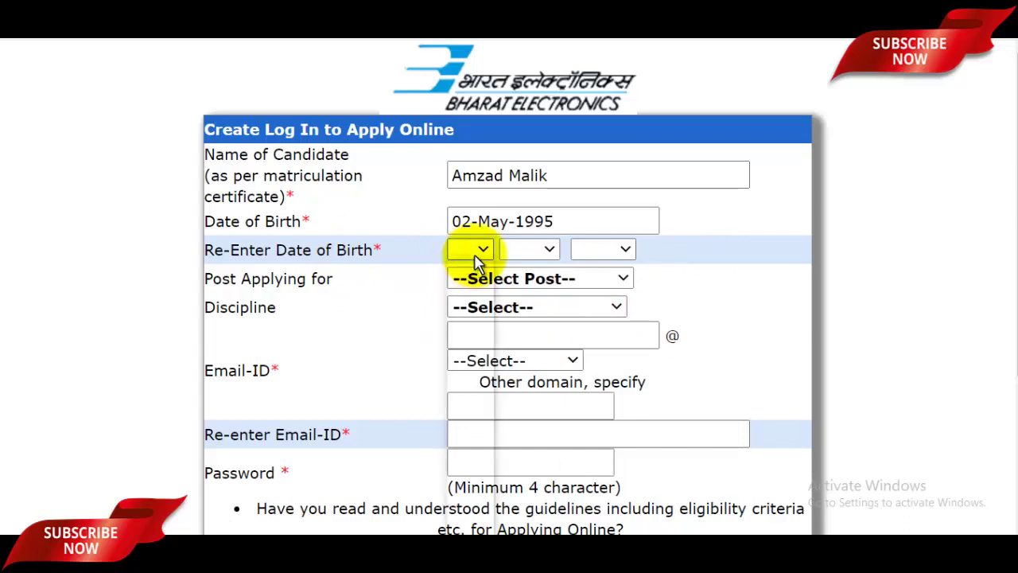
# Re-enter the birth date as 2 MAY 1995 and select Trainee Engineer-I as the post
pyautogui.click(473, 253)
pyautogui.click(476, 307)
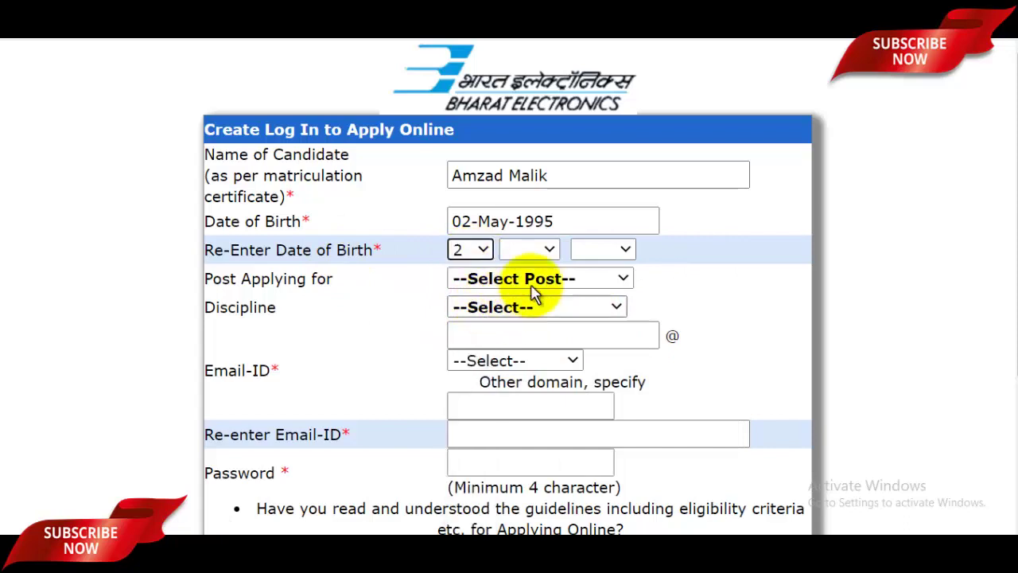
pyautogui.click(548, 250)
pyautogui.click(537, 362)
pyautogui.click(611, 251)
pyautogui.scroll(-7, 619, 446)
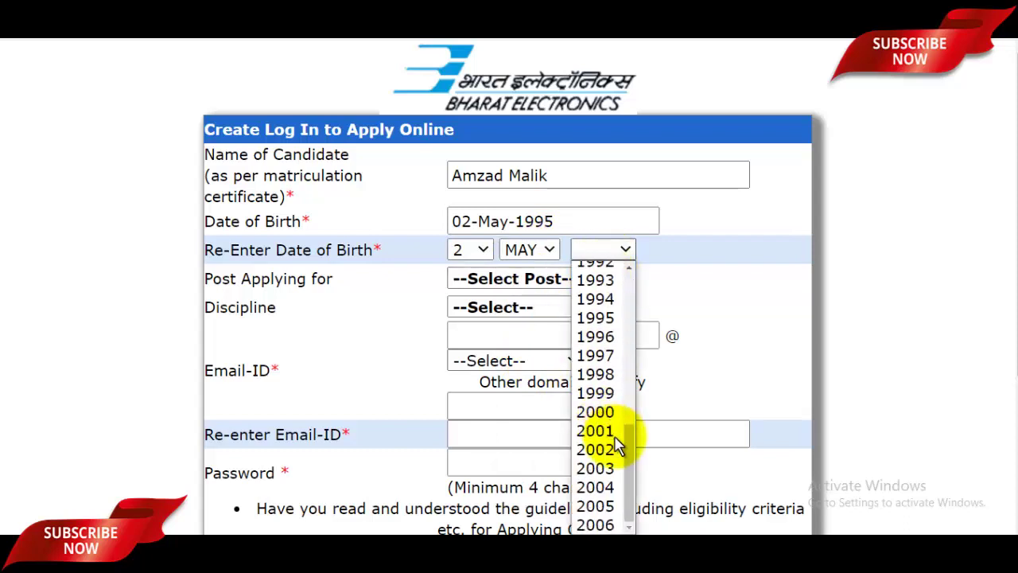
pyautogui.click(611, 319)
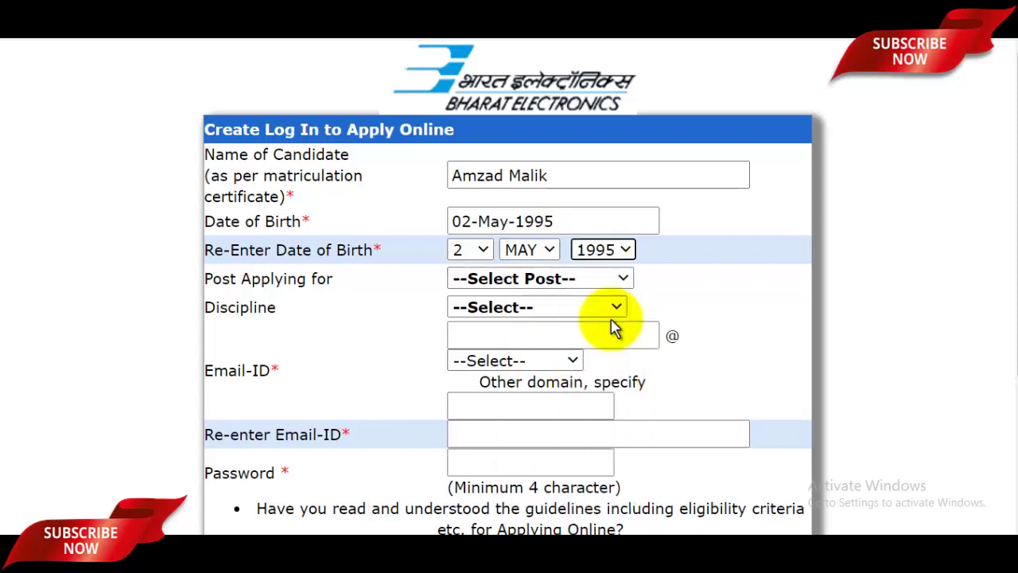
pyautogui.click(506, 280)
pyautogui.click(506, 320)
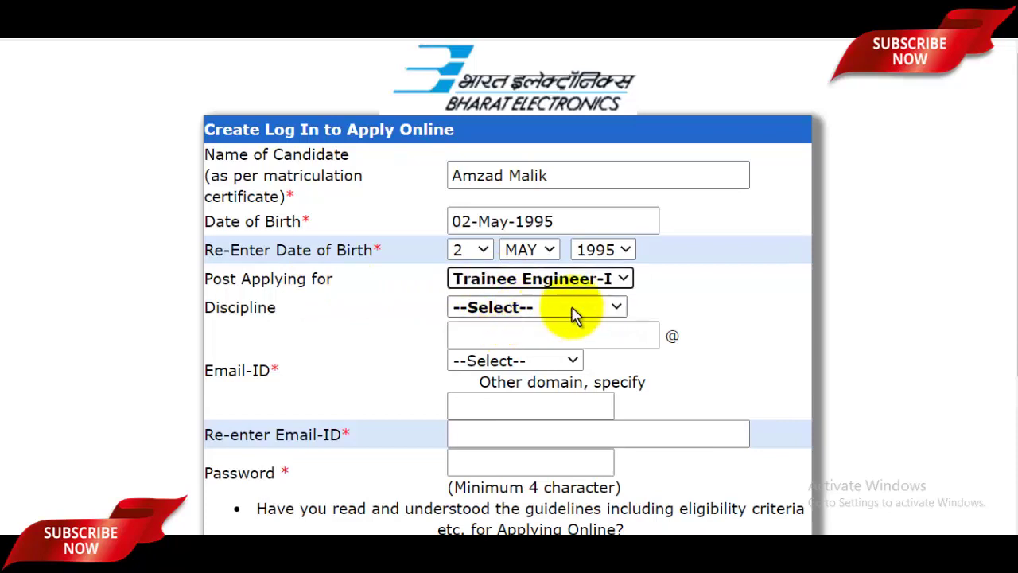
# Set the discipline to Civil and enter the e-mail username with the gmail.com domain
pyautogui.click(530, 309)
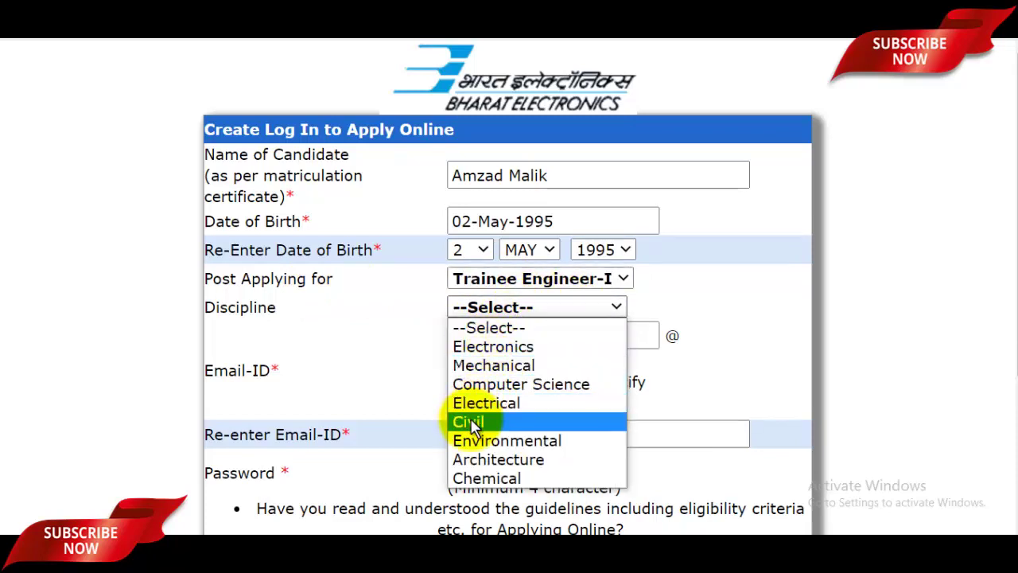
pyautogui.click(472, 421)
pyautogui.click(524, 340)
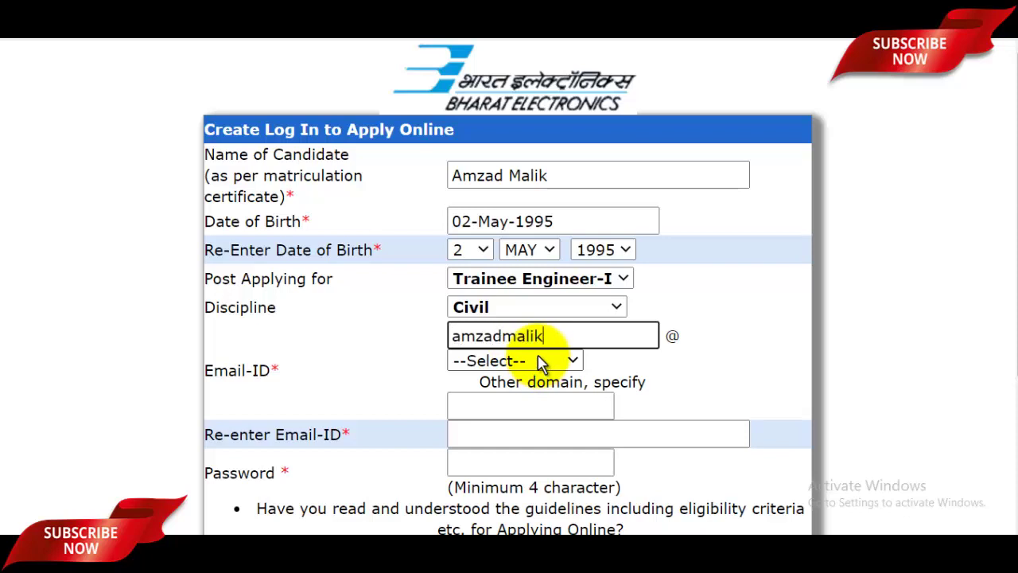
pyautogui.click(571, 363)
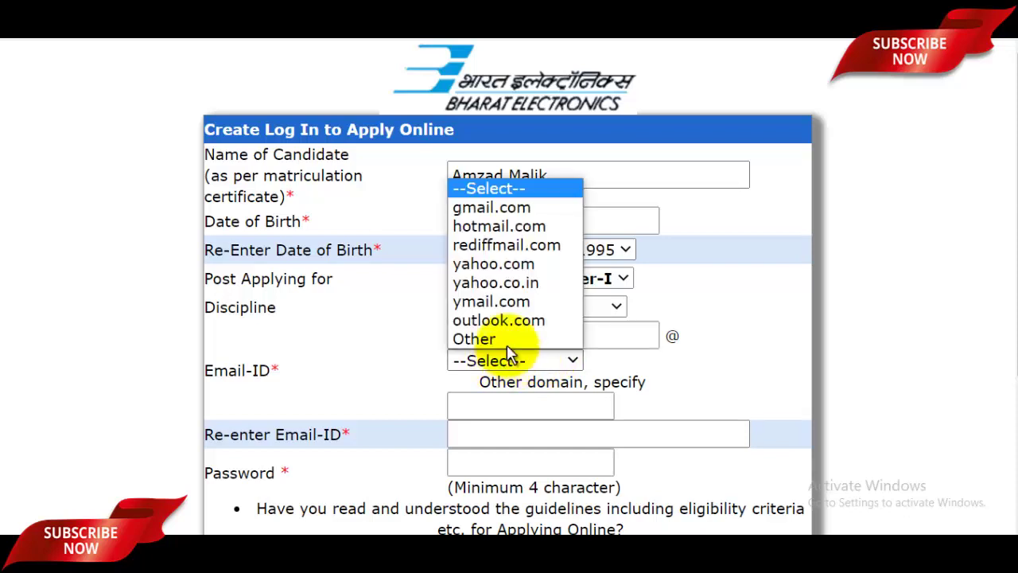
pyautogui.click(500, 212)
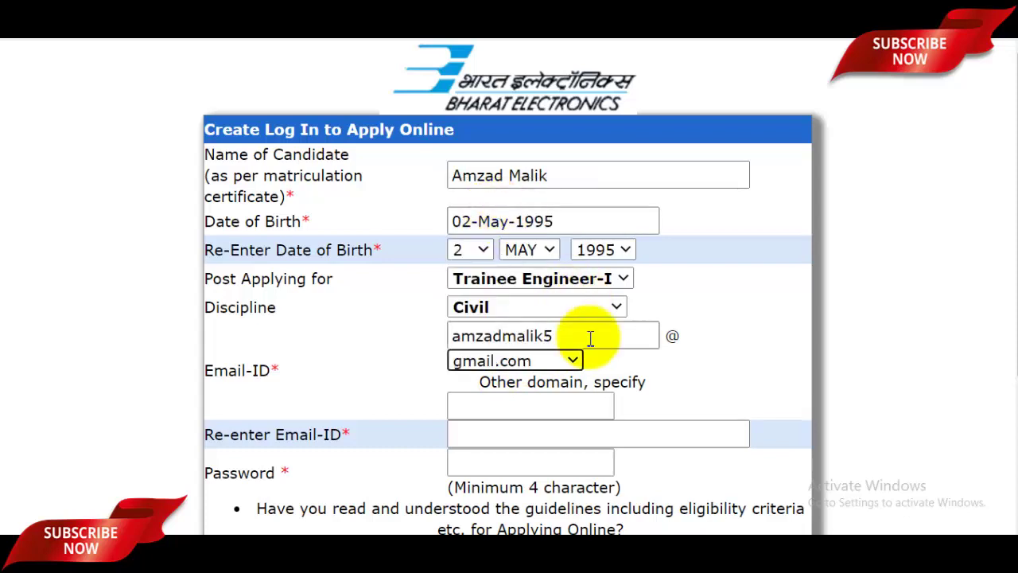
pyautogui.scroll(-1, 540, 386)
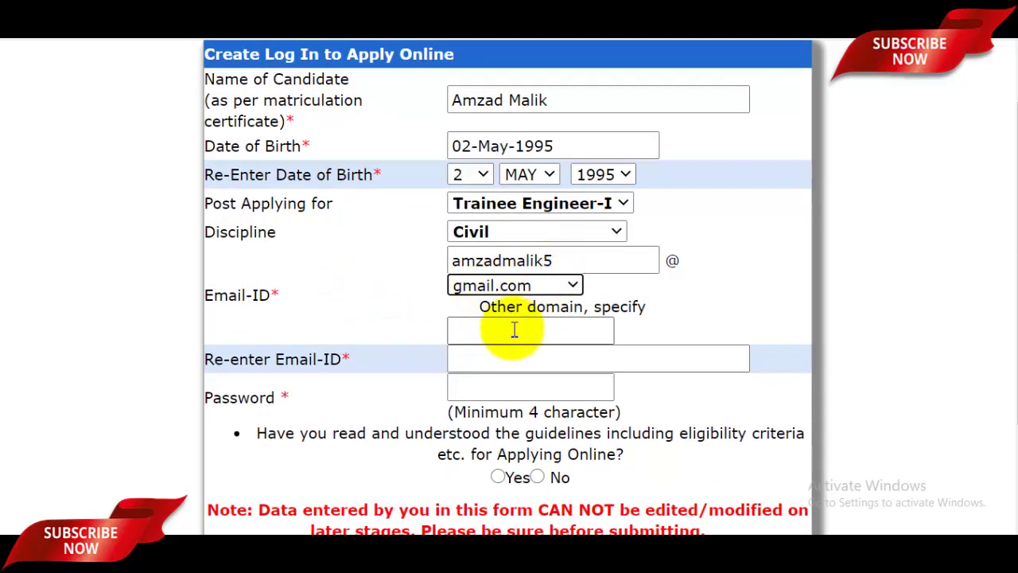
# Re-enter the candidate's full e-mail address to confirm it and fill in the password
pyautogui.click(541, 328)
pyautogui.scroll(-2, 541, 329)
pyautogui.click(498, 210)
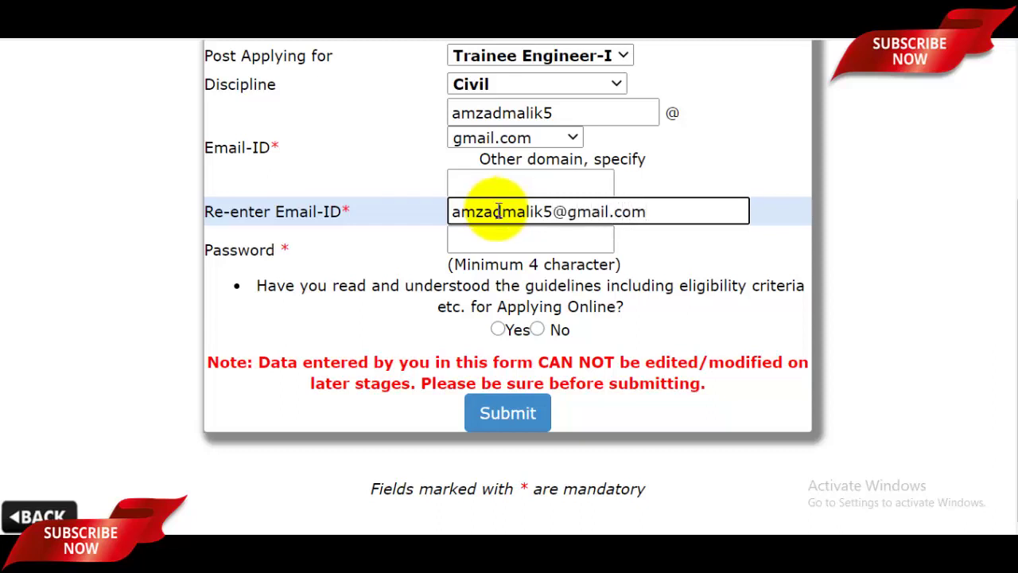
pyautogui.click(489, 238)
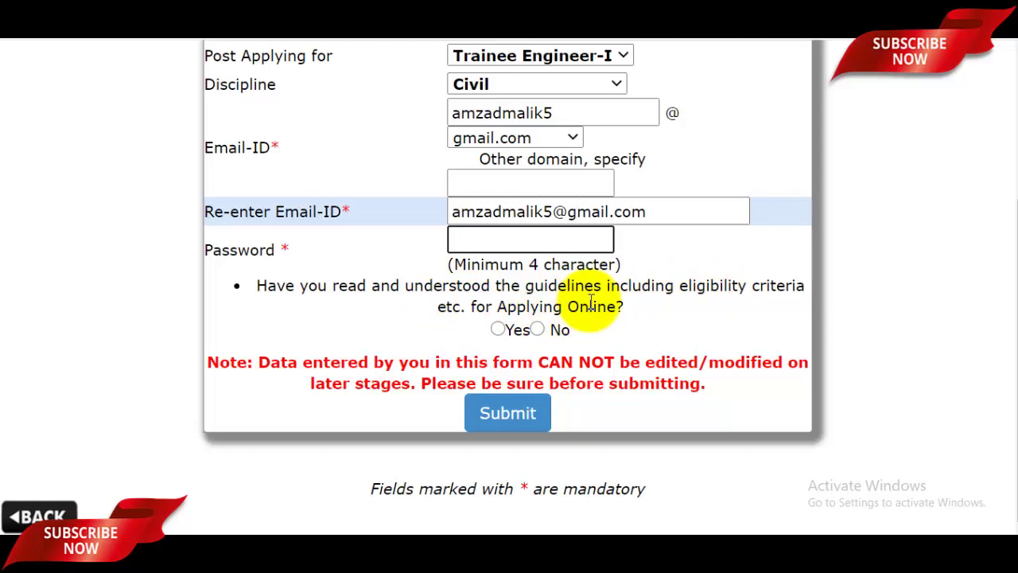
# Answer Yes to having read the guidelines and submit the registration
pyautogui.click(497, 329)
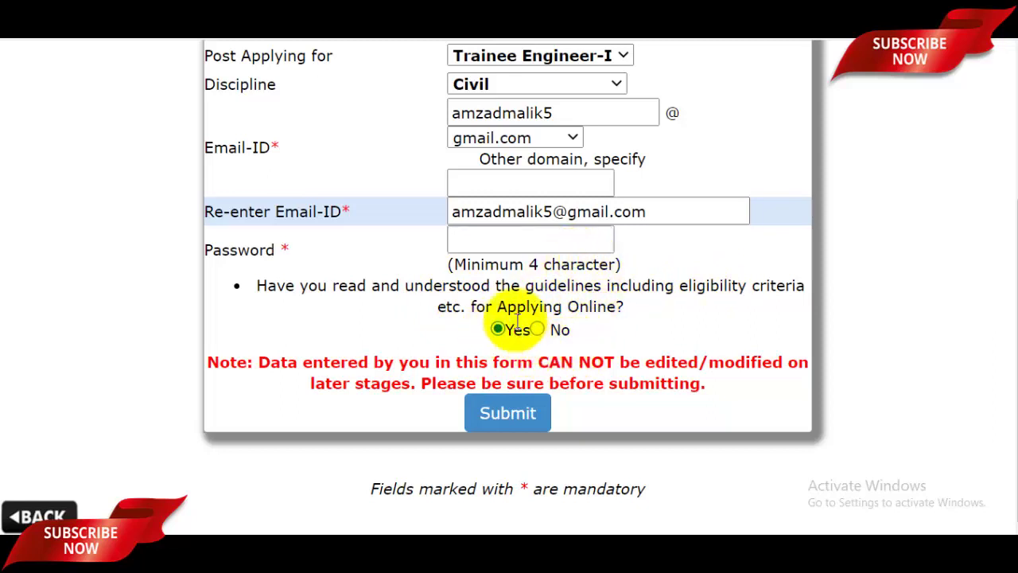
pyautogui.scroll(2, 552, 301)
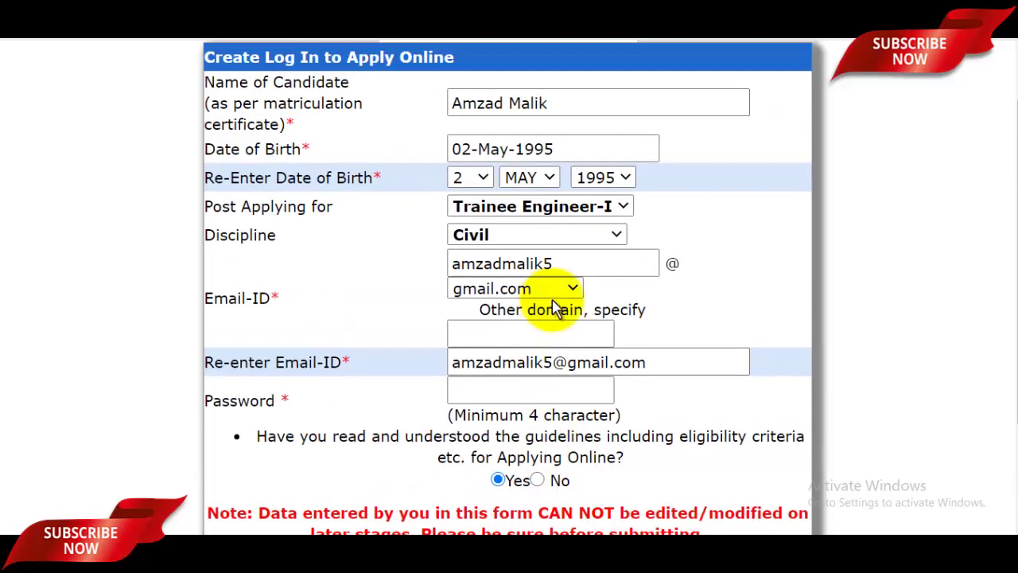
pyautogui.scroll(-2, 573, 288)
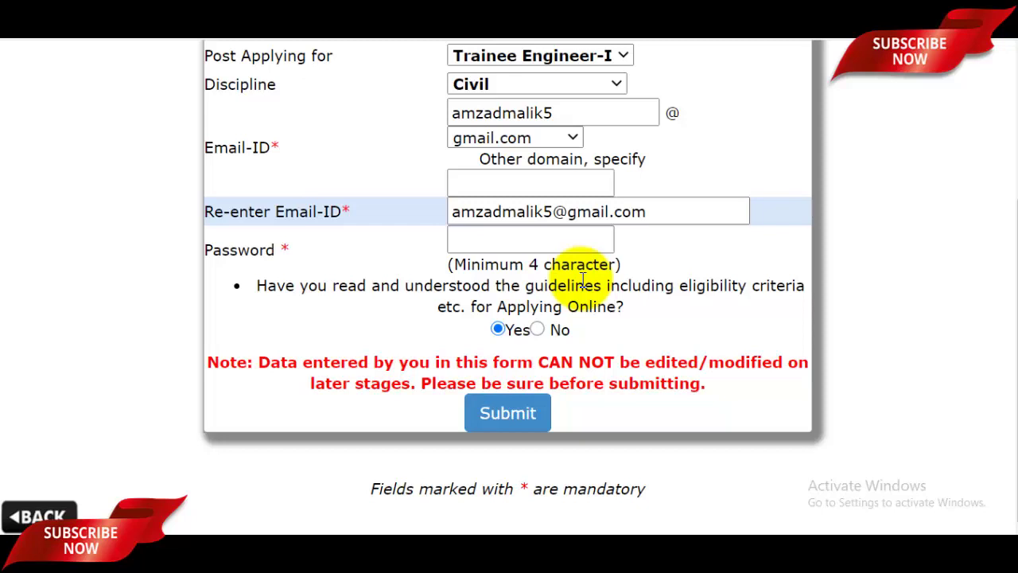
pyautogui.click(537, 419)
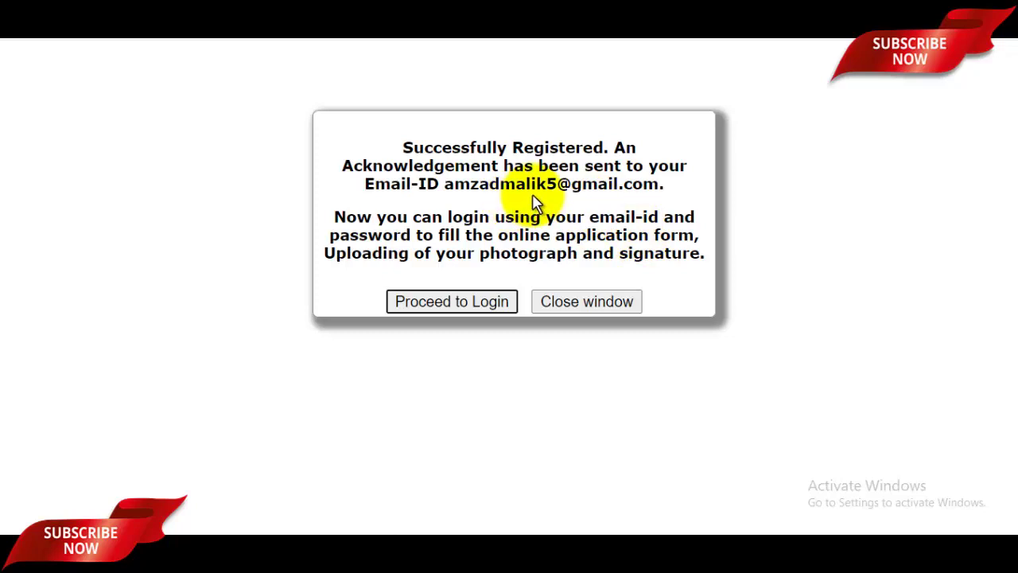
# Proceed to the login page from the registration-success popup
pyautogui.click(453, 302)
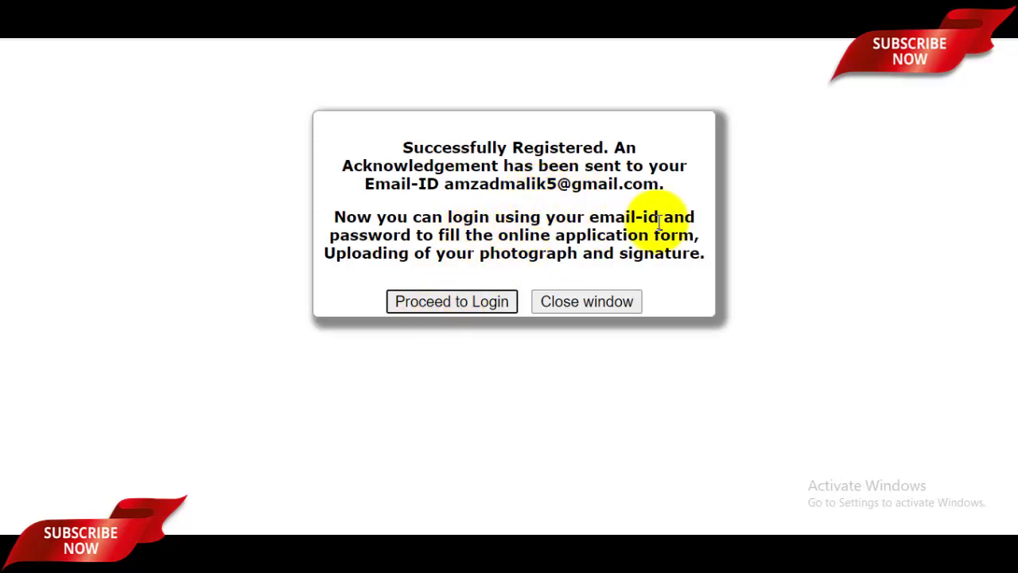
pyautogui.click(520, 226)
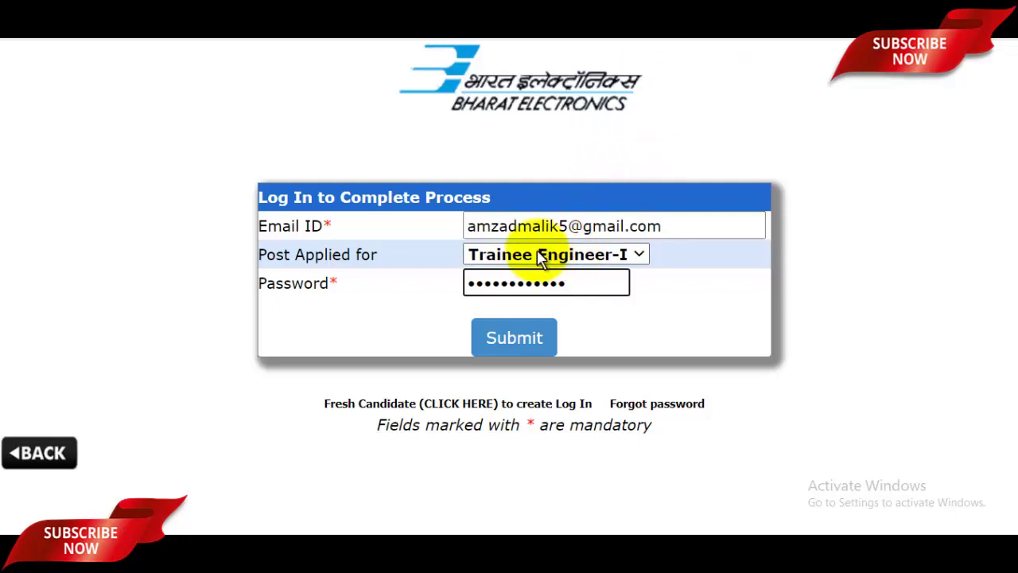
# Log in with the registered e-mail, the Trainee Engineer-I post and the account password
pyautogui.click(552, 255)
pyautogui.click(689, 303)
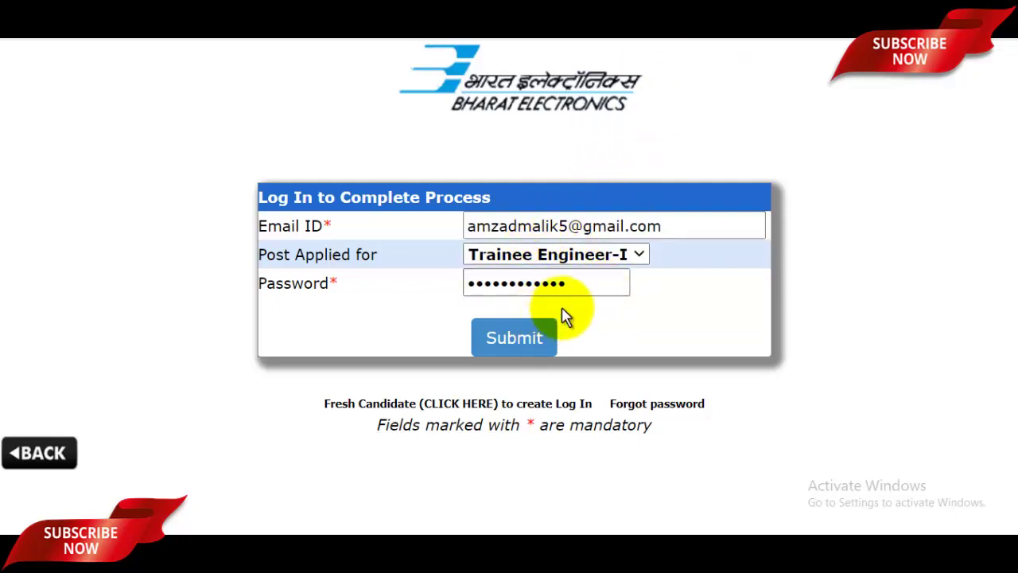
pyautogui.click(531, 339)
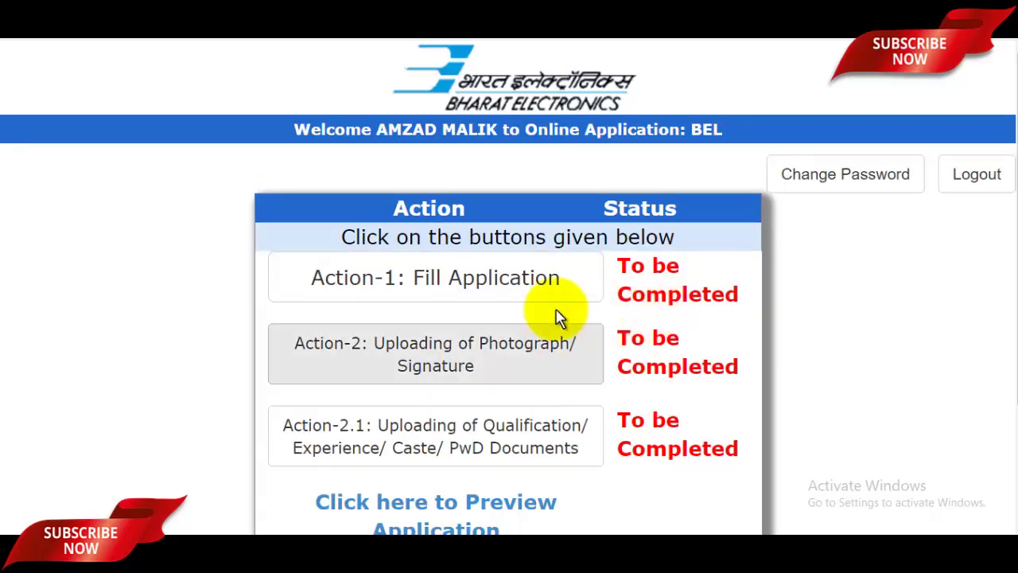
# Open 'Action-1: Fill Application' on the dashboard to load the Trainee Engineer-I form
pyautogui.scroll(-1, 557, 313)
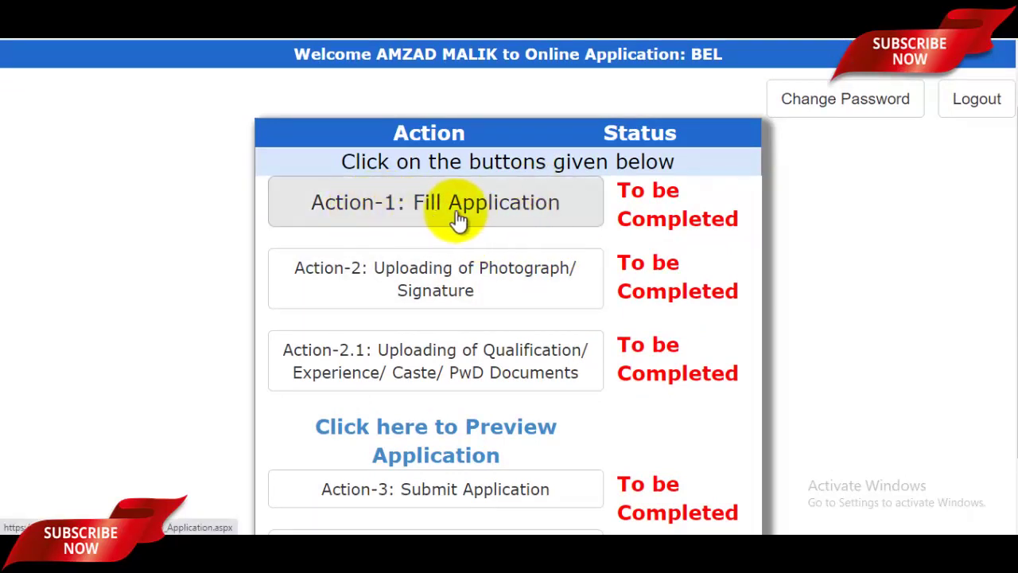
pyautogui.click(509, 212)
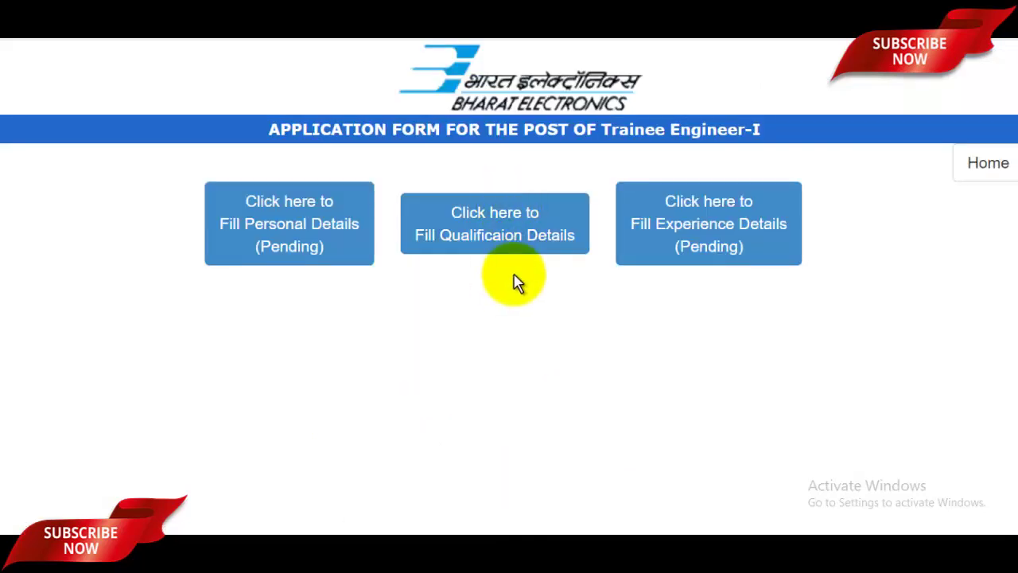
# Open Personal Particulars and set the candidate's title to Mr. and gender to Male
pyautogui.click(318, 238)
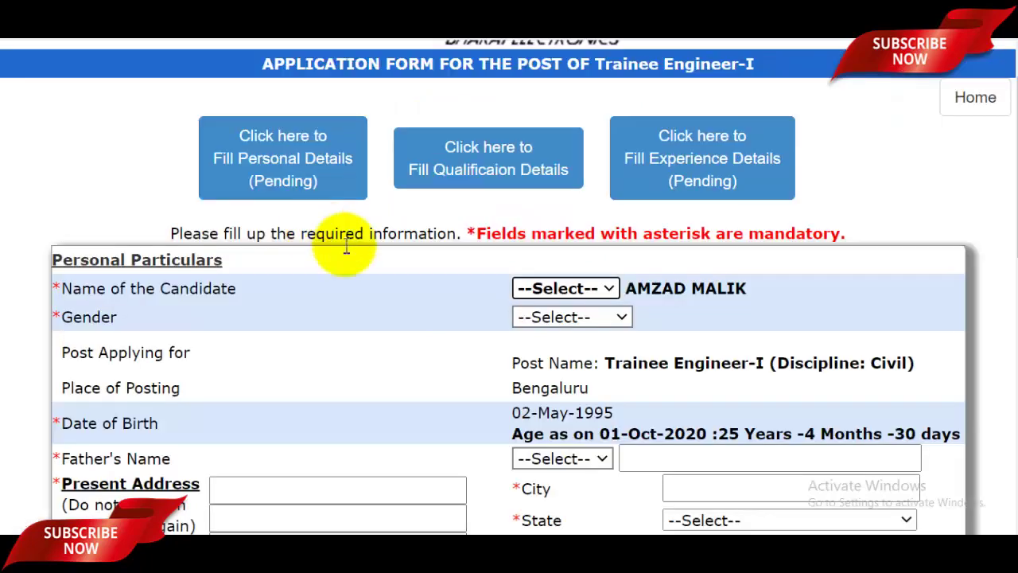
pyautogui.scroll(-2, 445, 263)
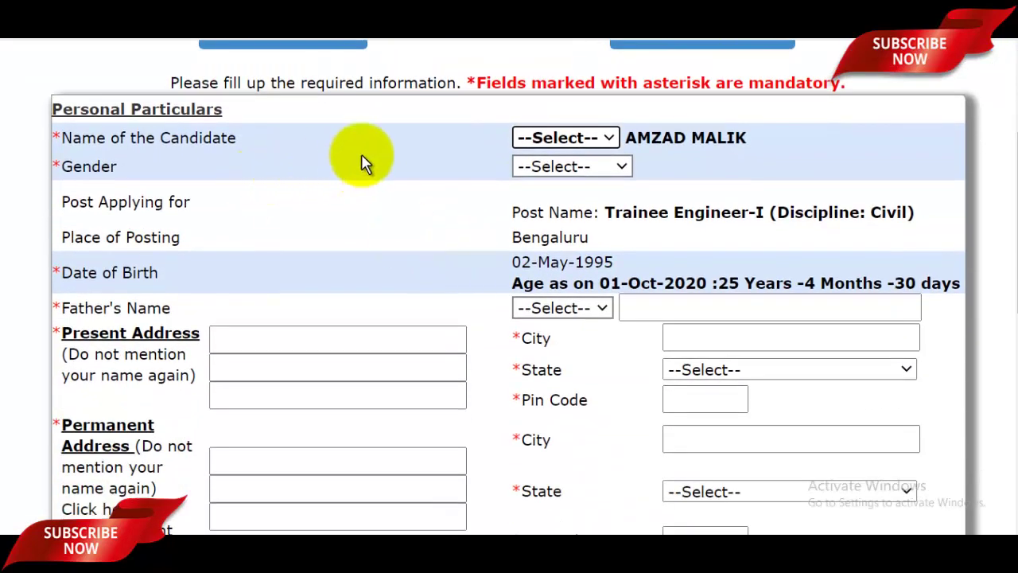
pyautogui.click(559, 142)
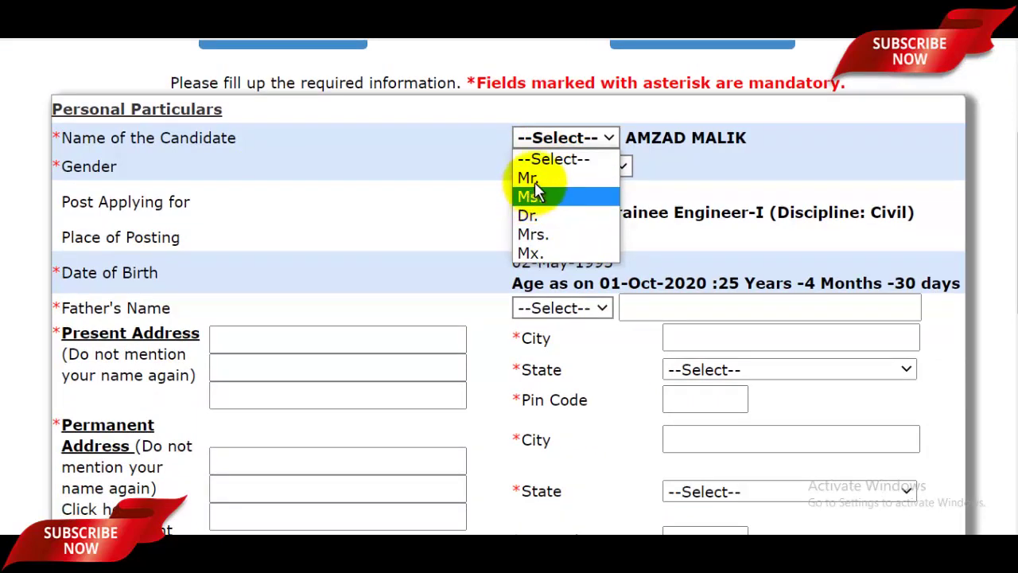
pyautogui.click(559, 178)
pyautogui.click(567, 169)
pyautogui.click(535, 209)
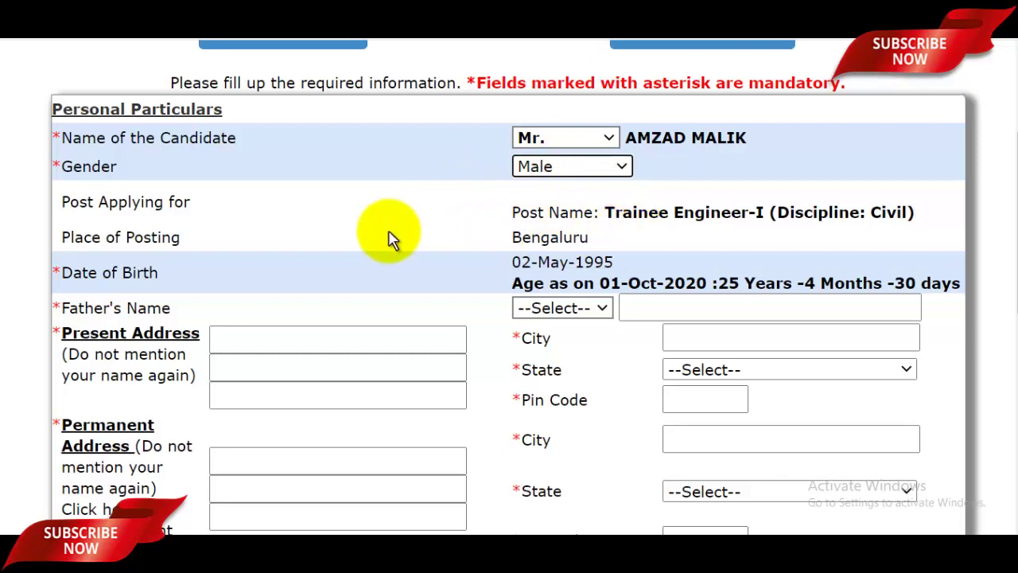
pyautogui.scroll(-1, 644, 219)
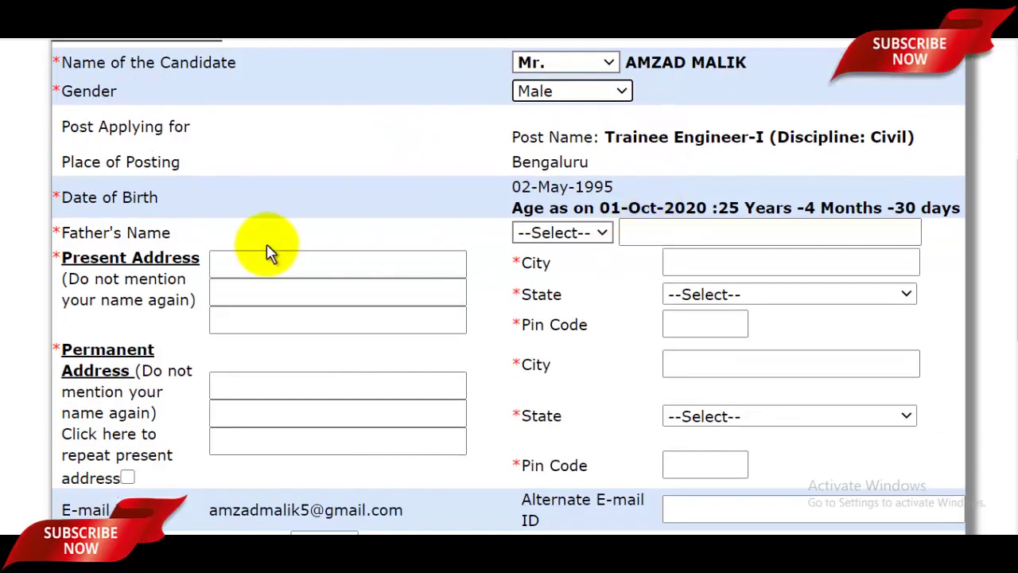
# Enter the father's name with the title Mr
pyautogui.click(602, 233)
pyautogui.click(584, 271)
pyautogui.click(682, 238)
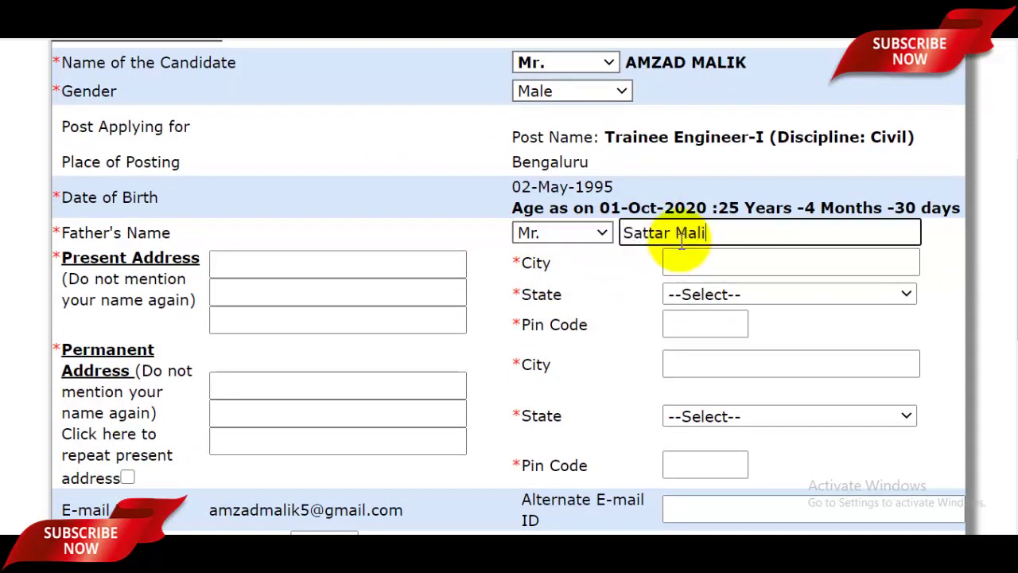
# Enter the present address with its city, state Uttar Pradesh and pin code
pyautogui.click(283, 263)
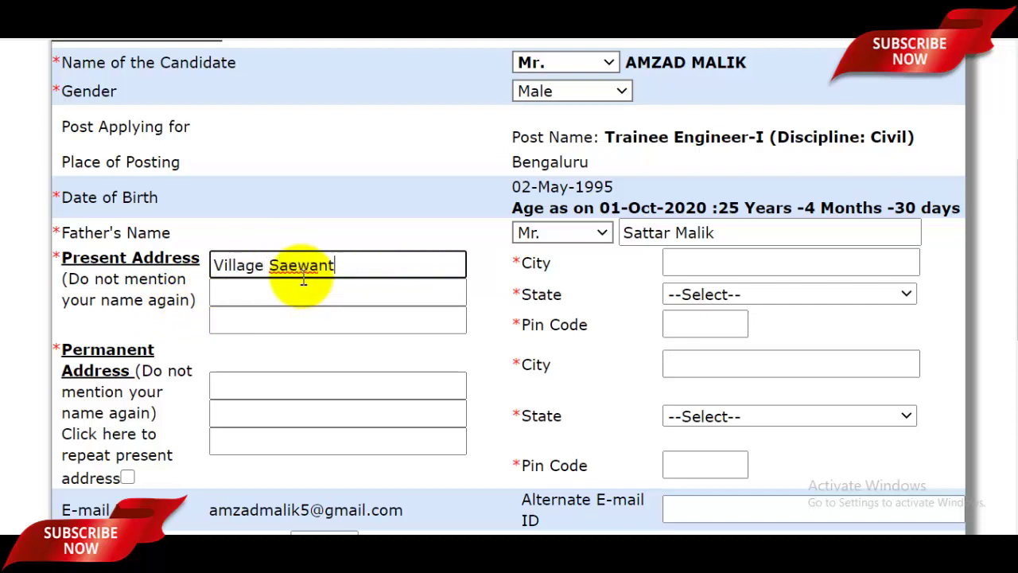
pyautogui.write('di')
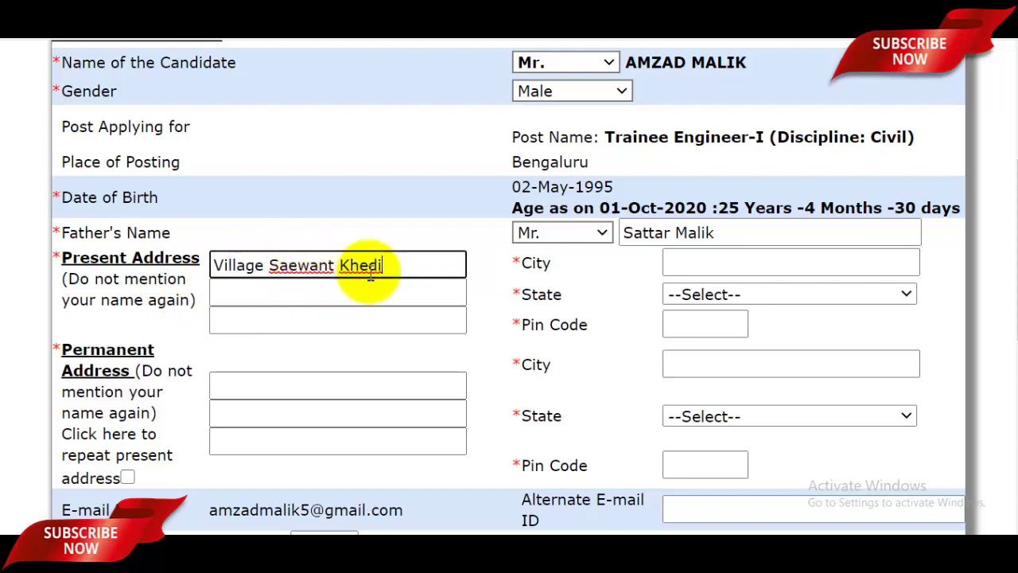
pyautogui.click(708, 264)
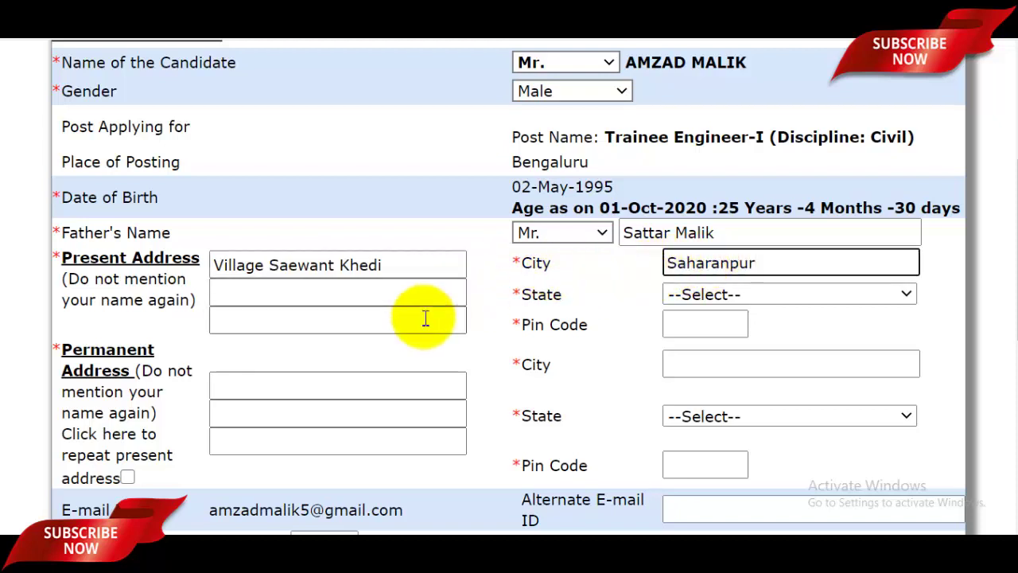
pyautogui.click(757, 296)
pyautogui.scroll(-7, 755, 179)
pyautogui.click(751, 254)
pyautogui.click(726, 323)
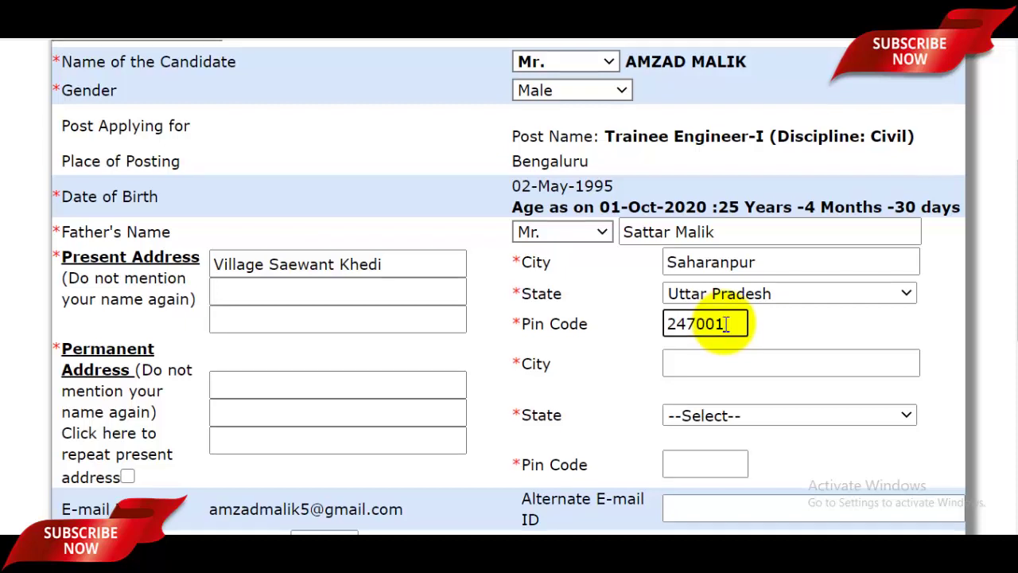
pyautogui.scroll(-2, 352, 268)
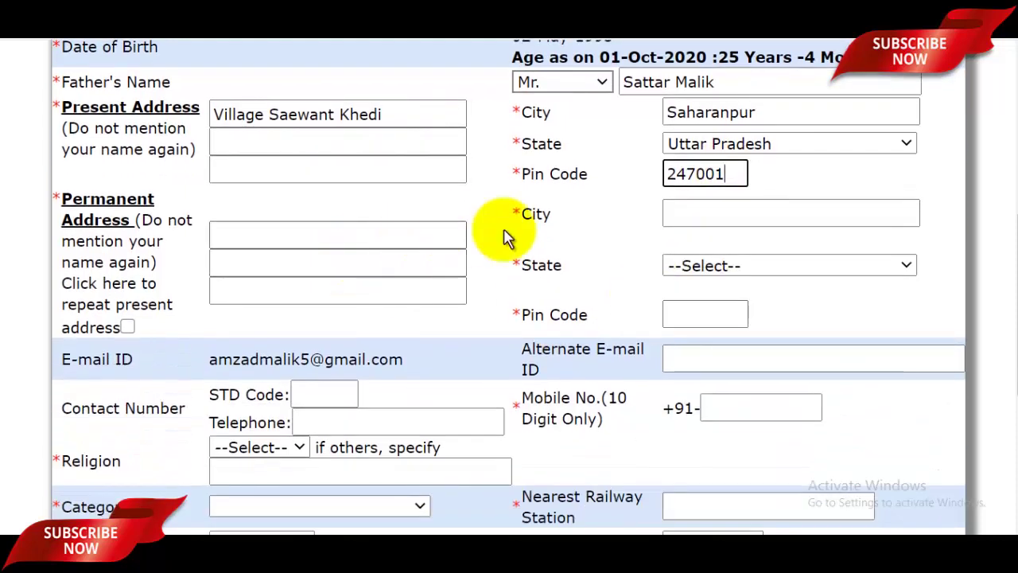
# Copy the present address into the permanent address and fill the alternate e-mail and mobile fields
pyautogui.click(346, 229)
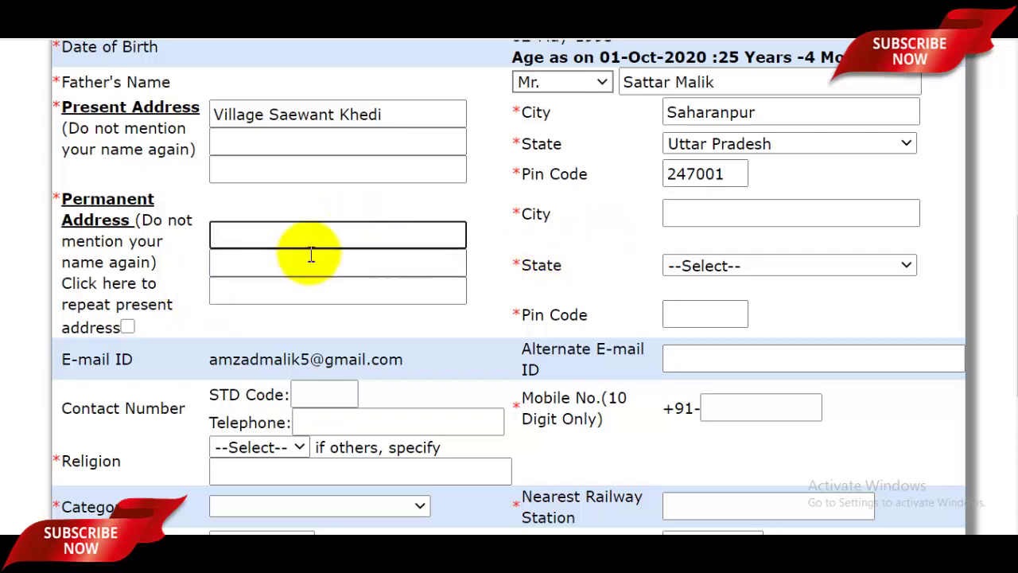
pyautogui.click(127, 327)
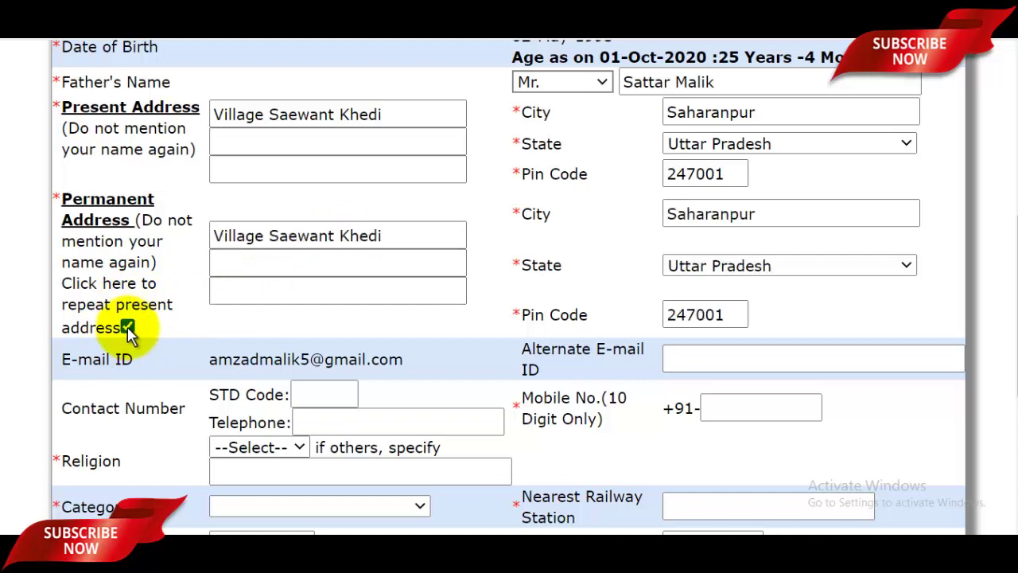
pyautogui.moveTo(84, 285); pyautogui.dragTo(217, 314)
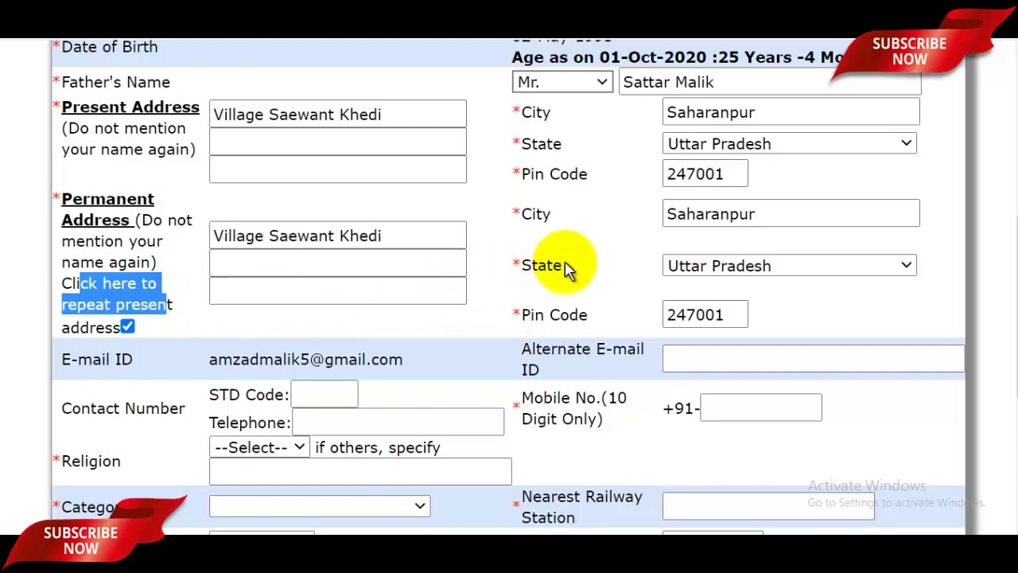
pyautogui.scroll(-3, 567, 269)
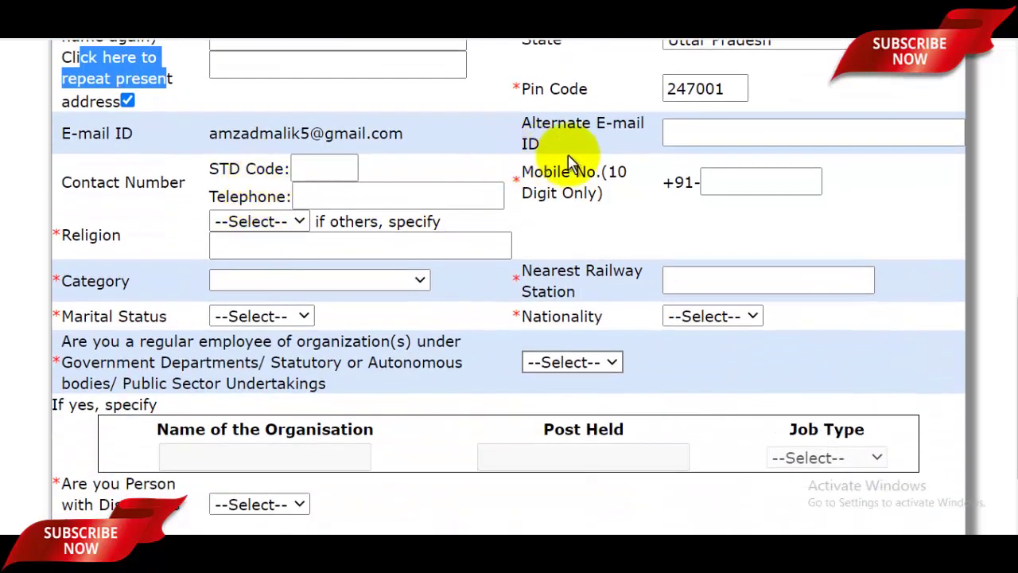
pyautogui.click(721, 134)
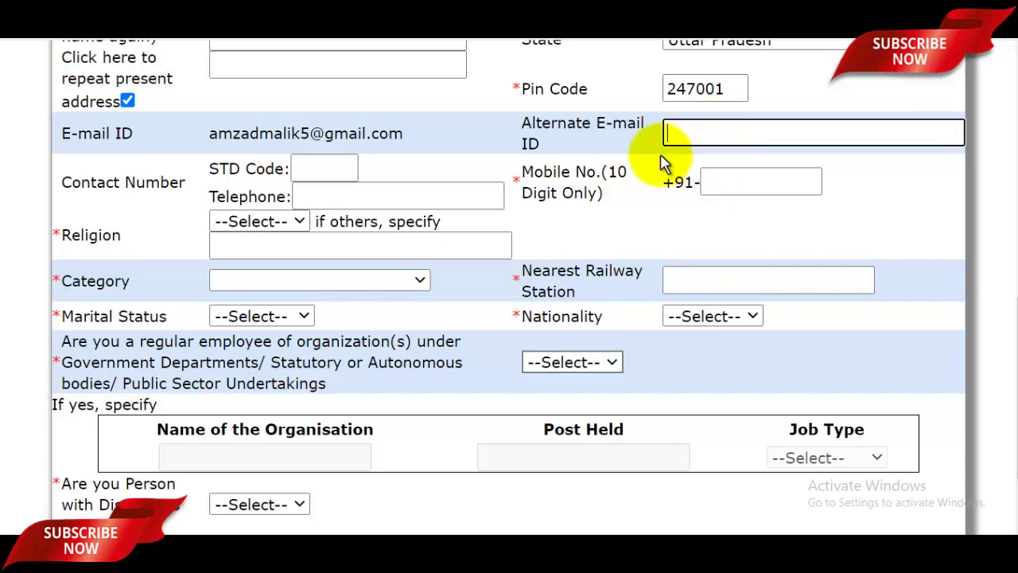
pyautogui.click(732, 181)
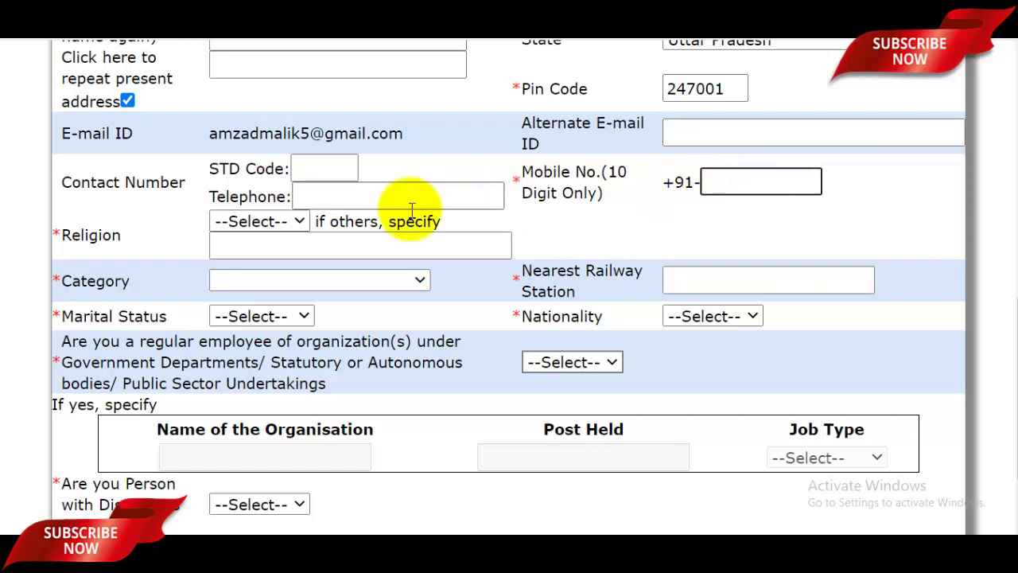
# Set the religion to Muslim
pyautogui.click(256, 224)
pyautogui.click(247, 278)
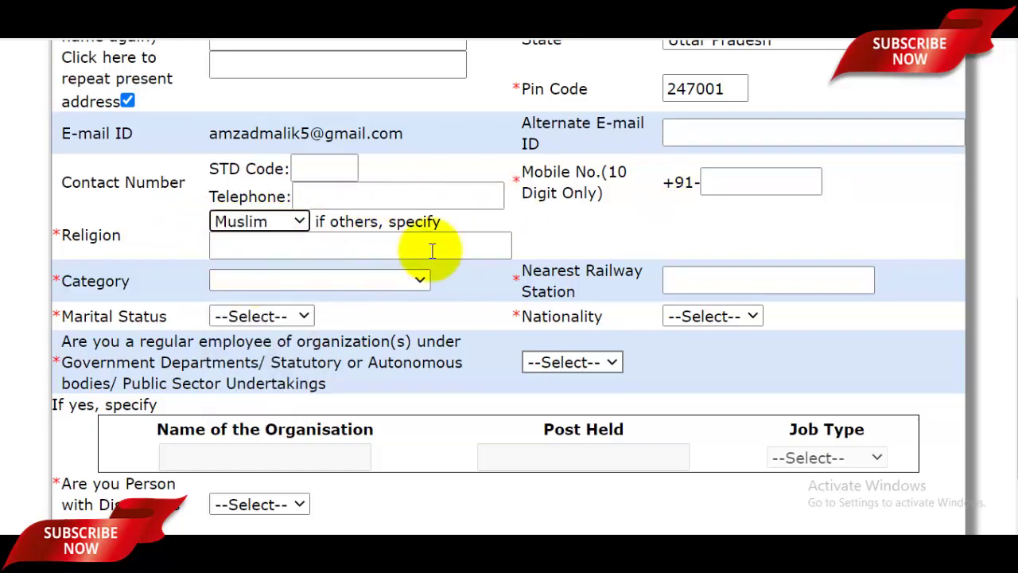
pyautogui.scroll(-1, 409, 291)
pyautogui.click(366, 208)
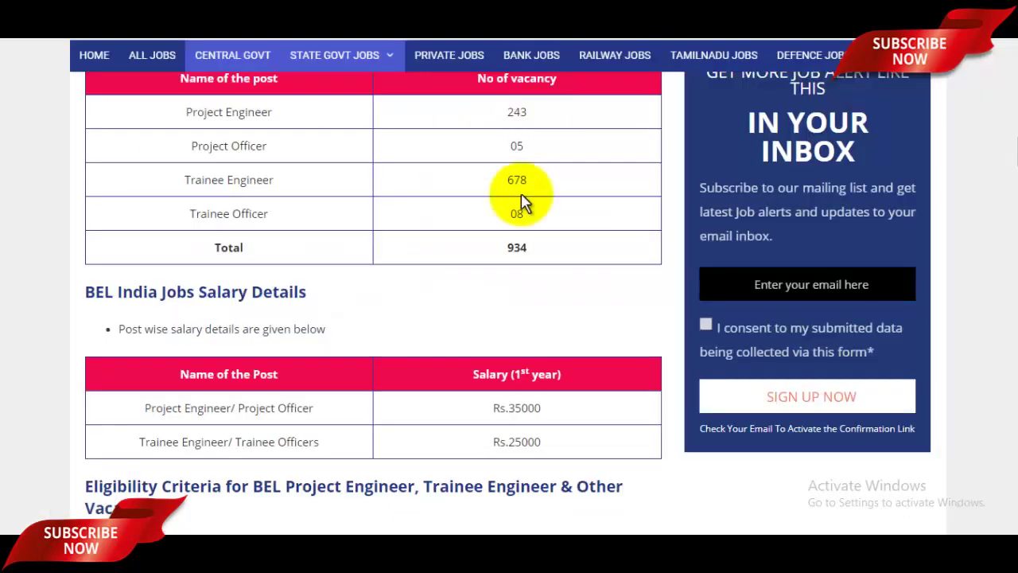
pyautogui.scroll(-8, 520, 203)
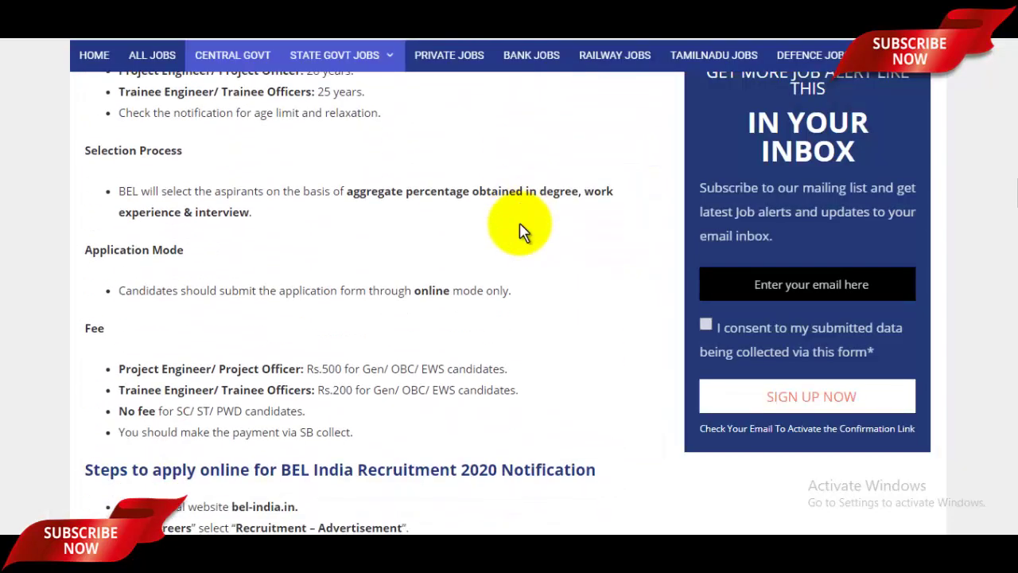
pyautogui.scroll(-1, 519, 229)
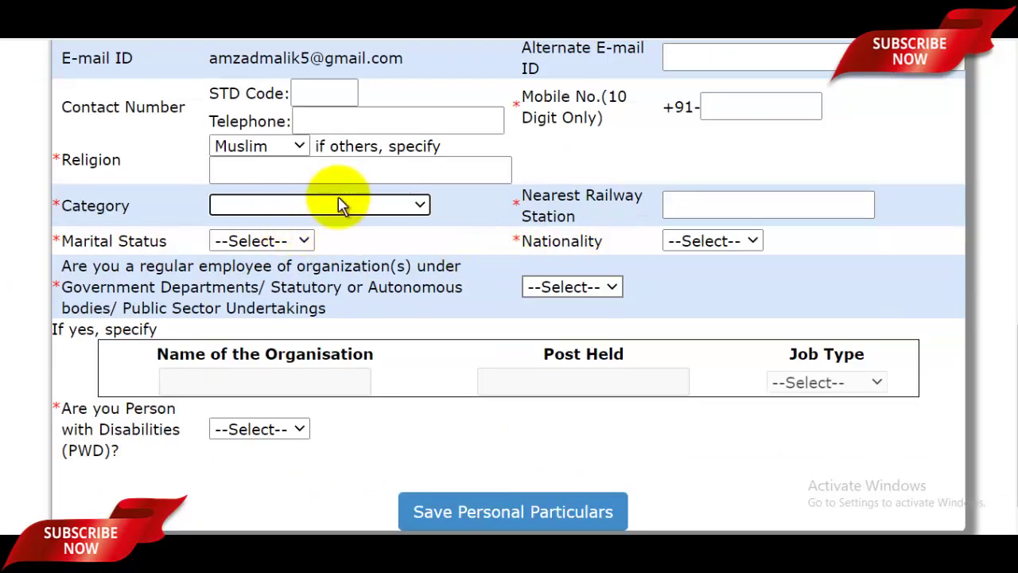
# Select category UR, enter Tapri as the nearest railway station, and choose UnMarried and INDIAN
pyautogui.click(336, 202)
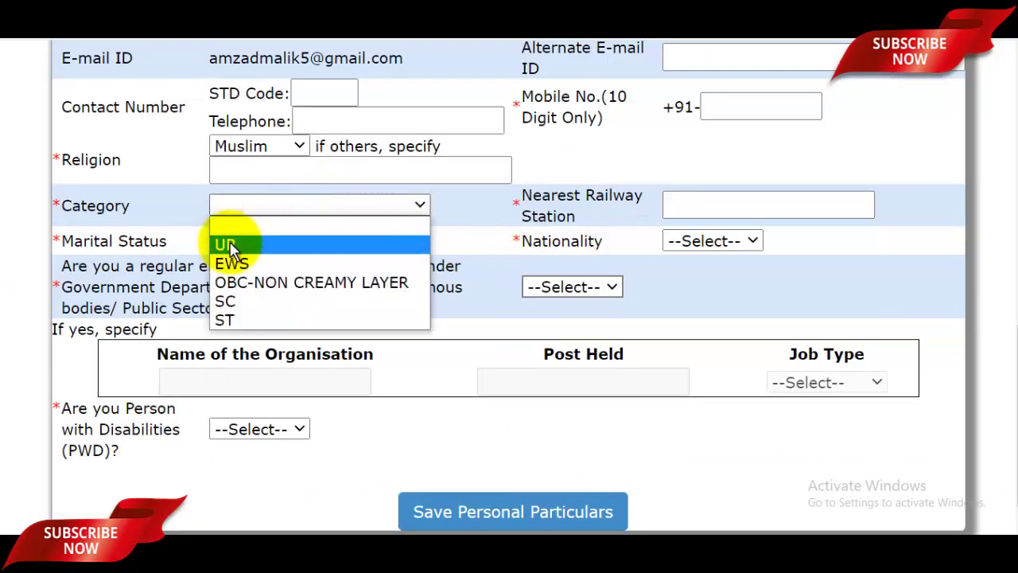
pyautogui.click(251, 249)
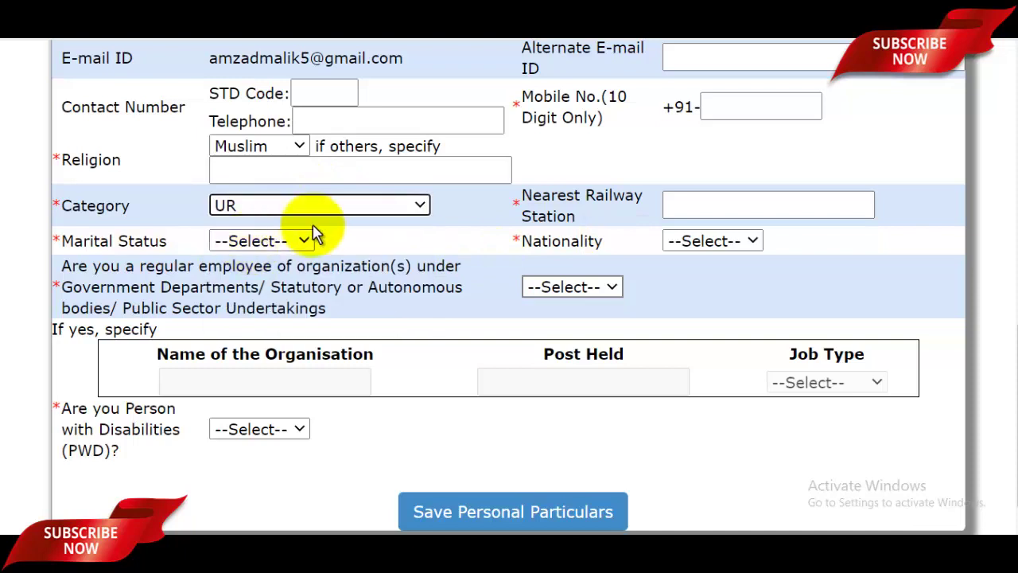
pyautogui.click(727, 208)
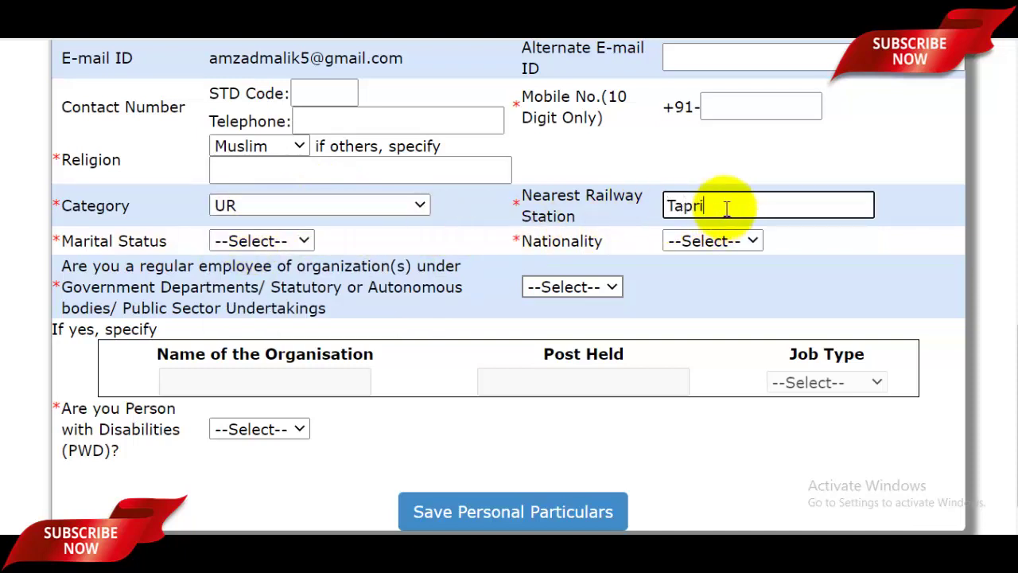
pyautogui.click(266, 241)
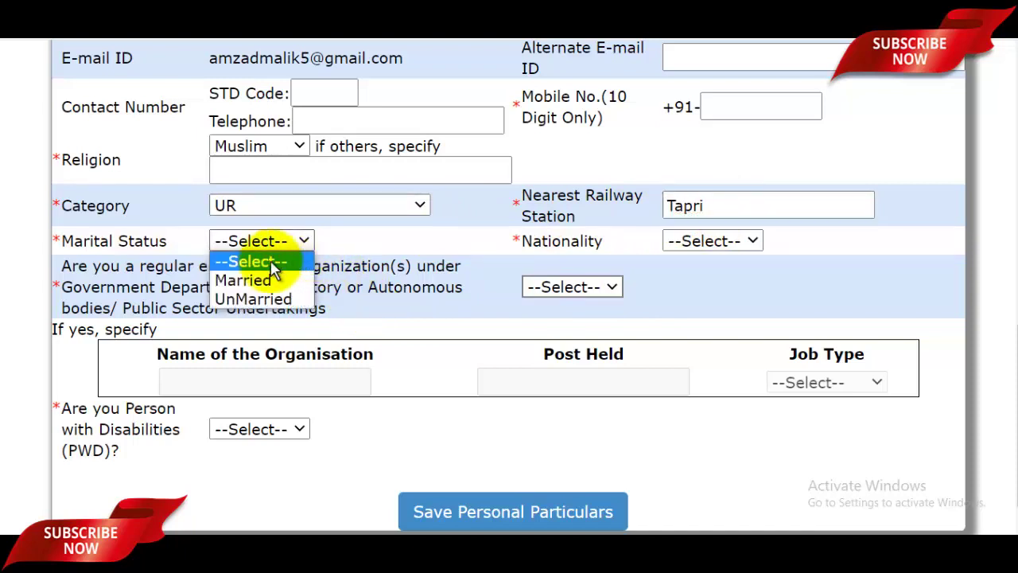
pyautogui.click(253, 299)
pyautogui.click(740, 241)
pyautogui.click(697, 280)
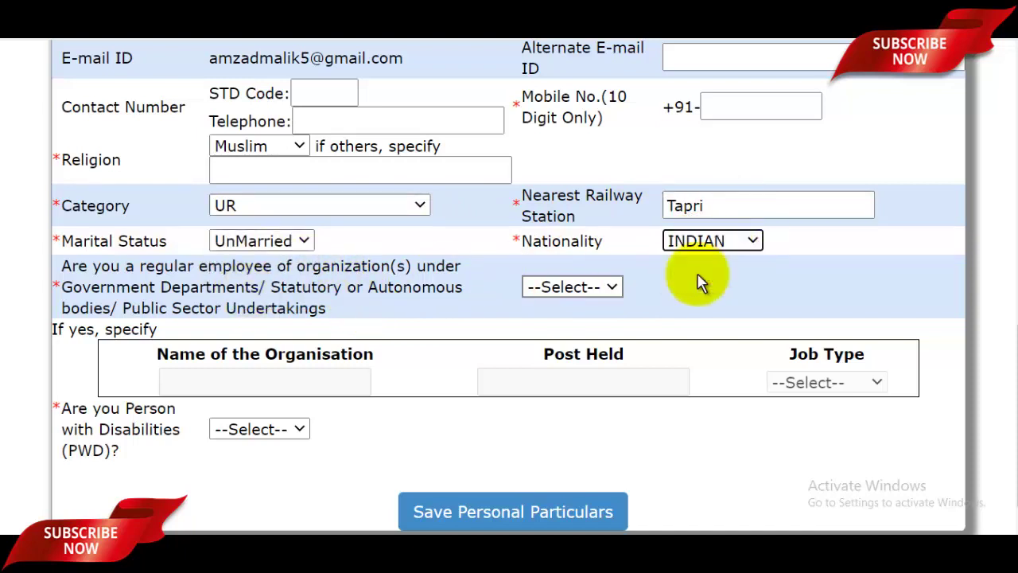
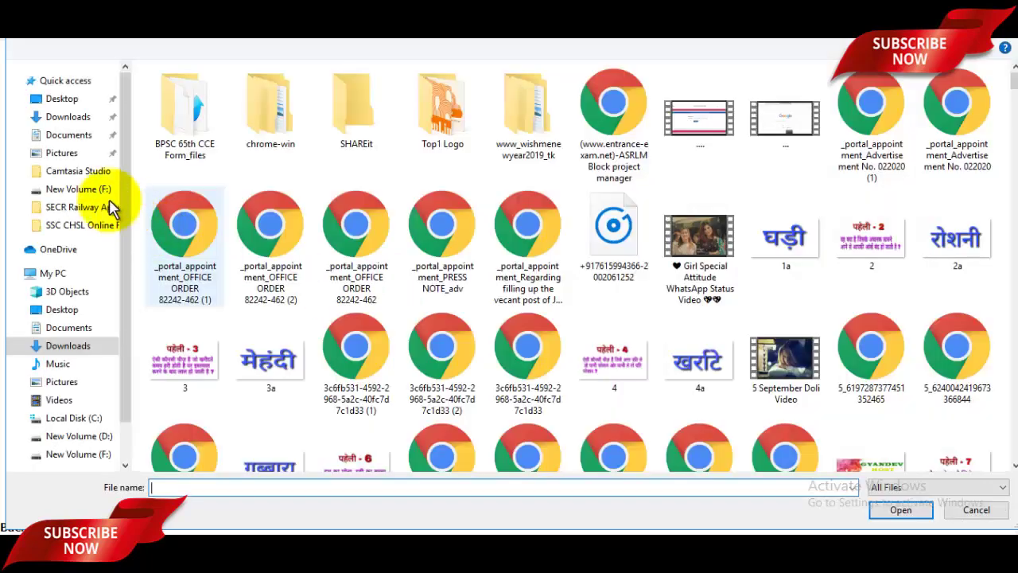
# Upload the applicant's photograph from the Pictures folder
pyautogui.click(67, 136)
pyautogui.click(64, 153)
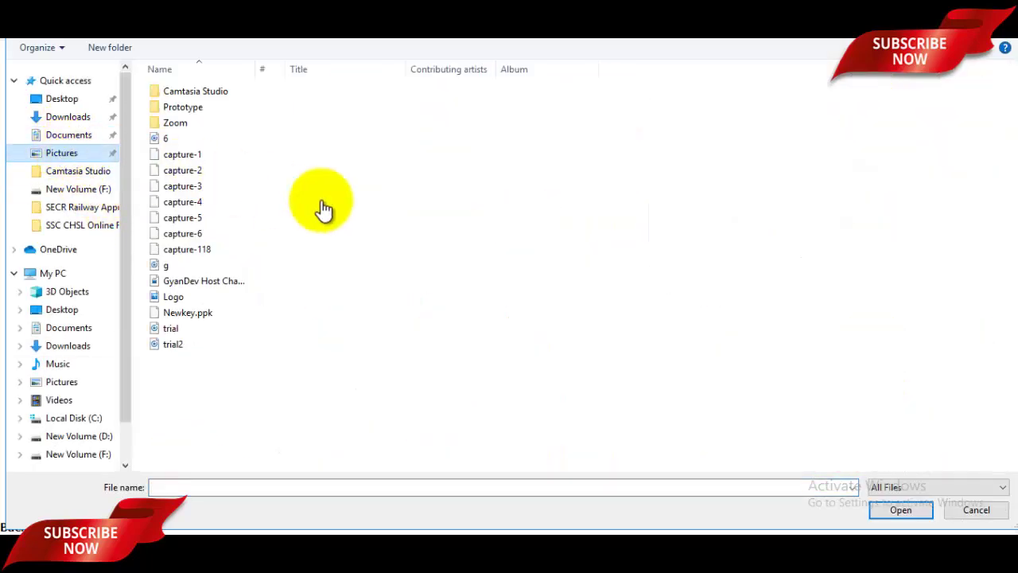
pyautogui.click(361, 225)
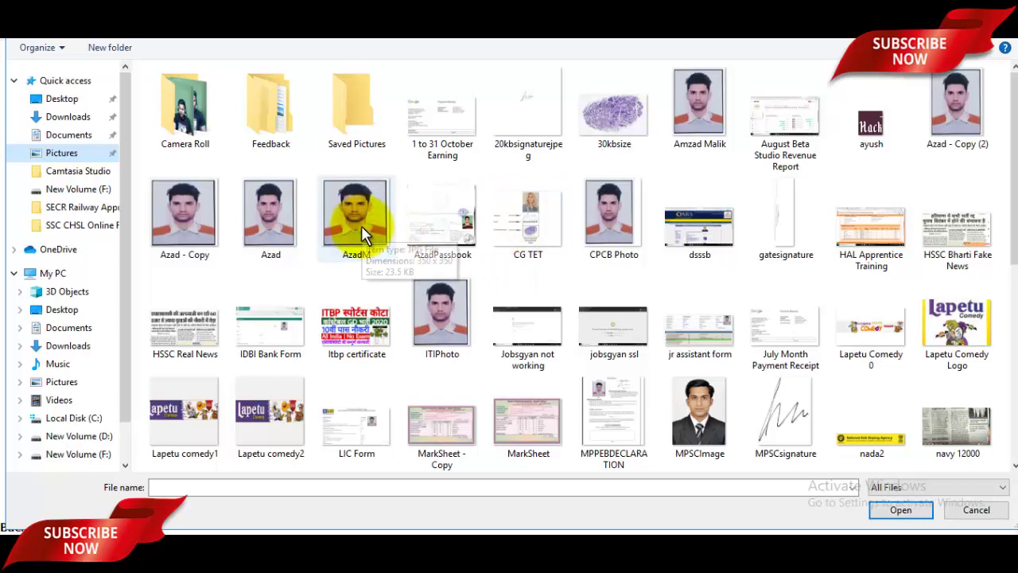
pyautogui.click(897, 511)
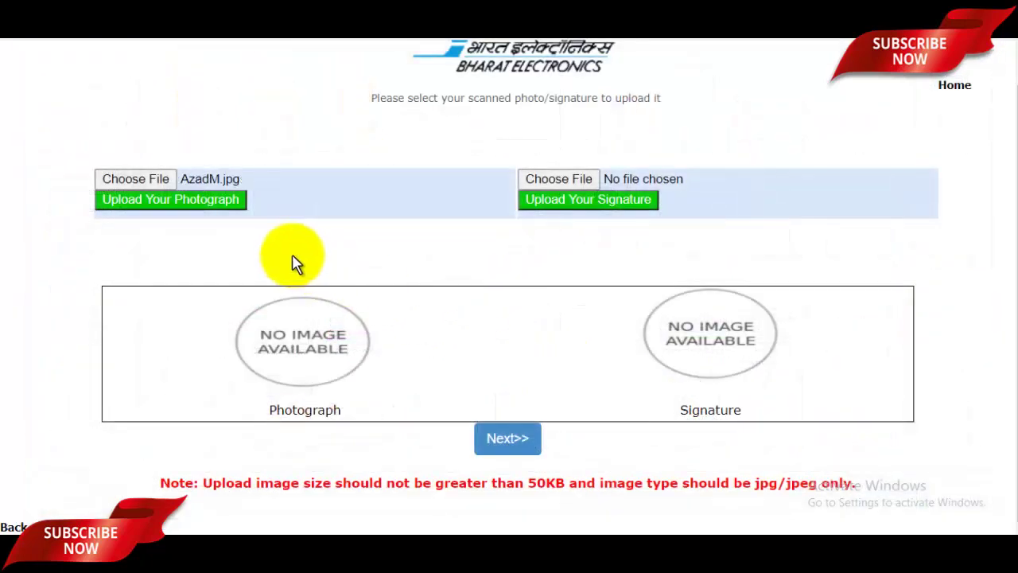
pyautogui.click(157, 205)
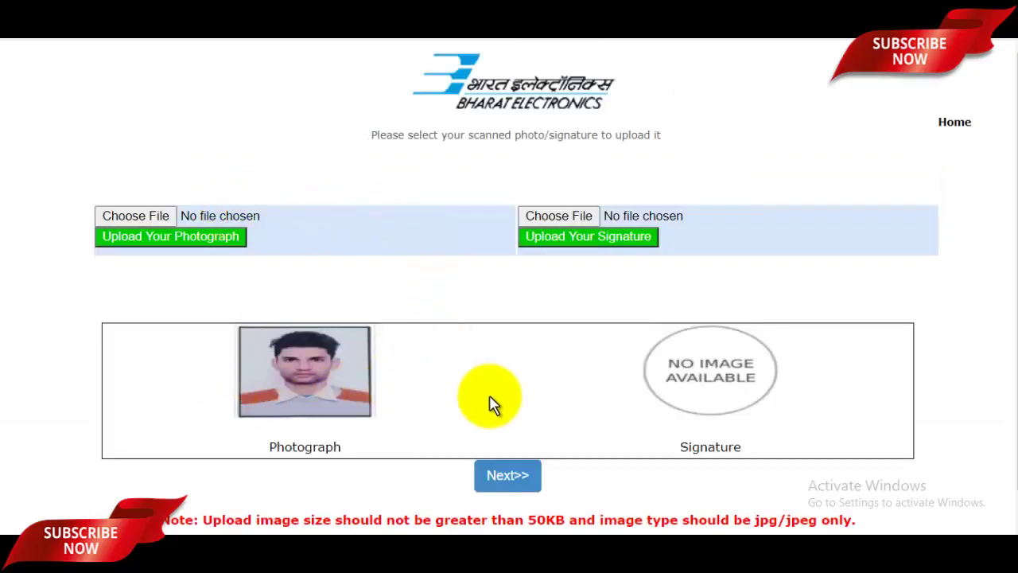
# Upload the signaturerandom image as the applicant's signature
pyautogui.click(574, 211)
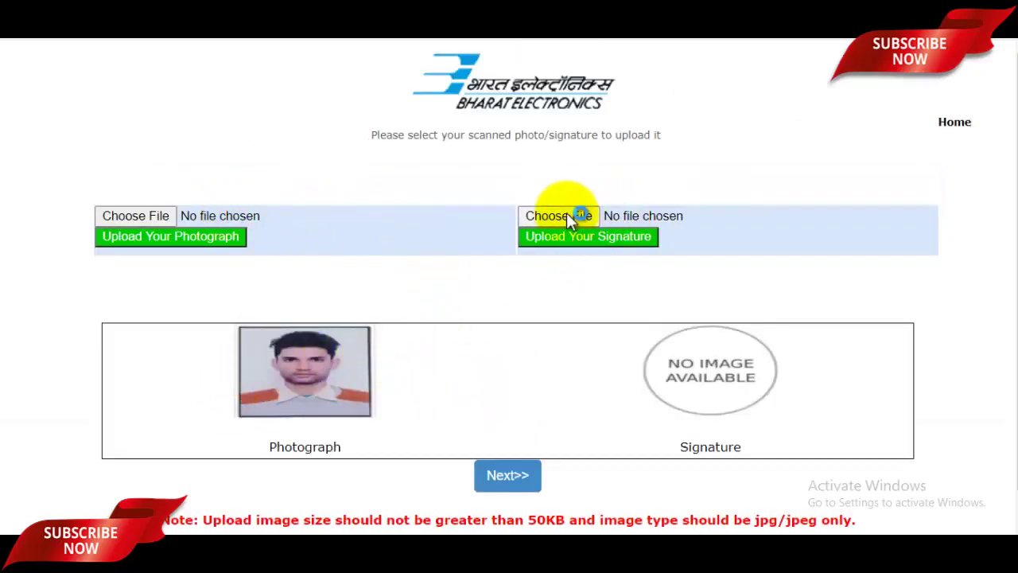
pyautogui.scroll(-5, 645, 317)
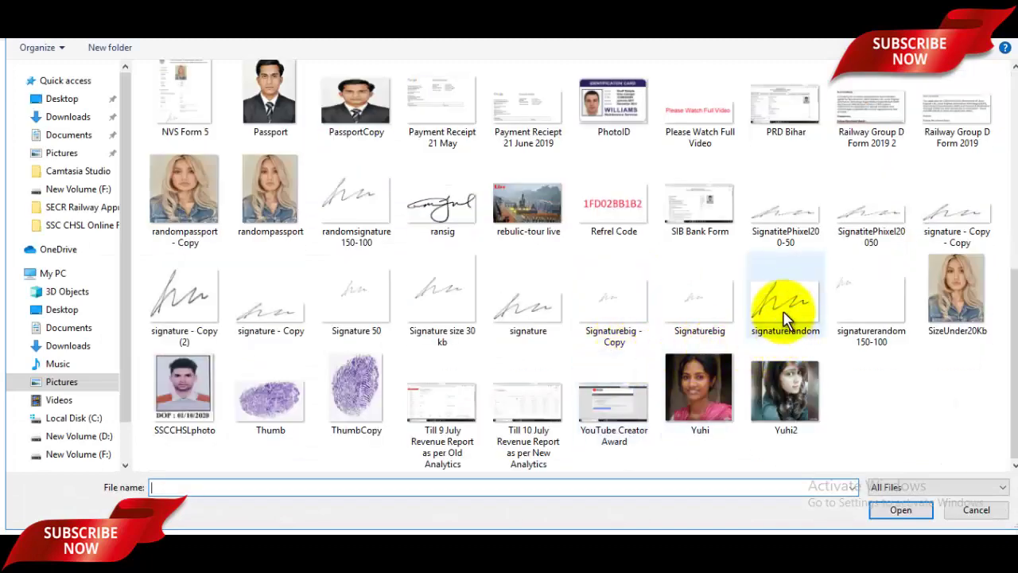
pyautogui.click(784, 327)
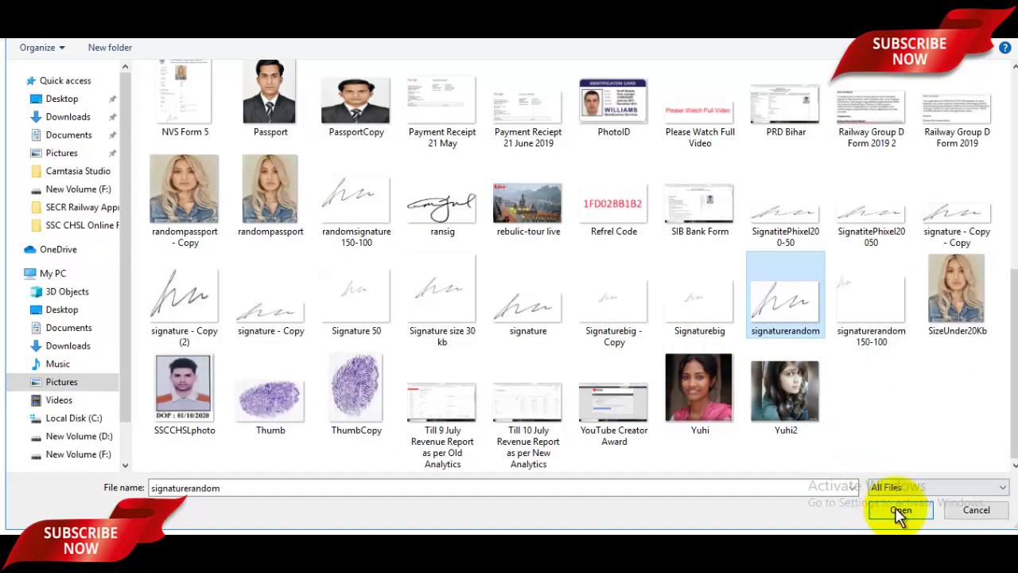
pyautogui.click(900, 510)
pyautogui.click(604, 239)
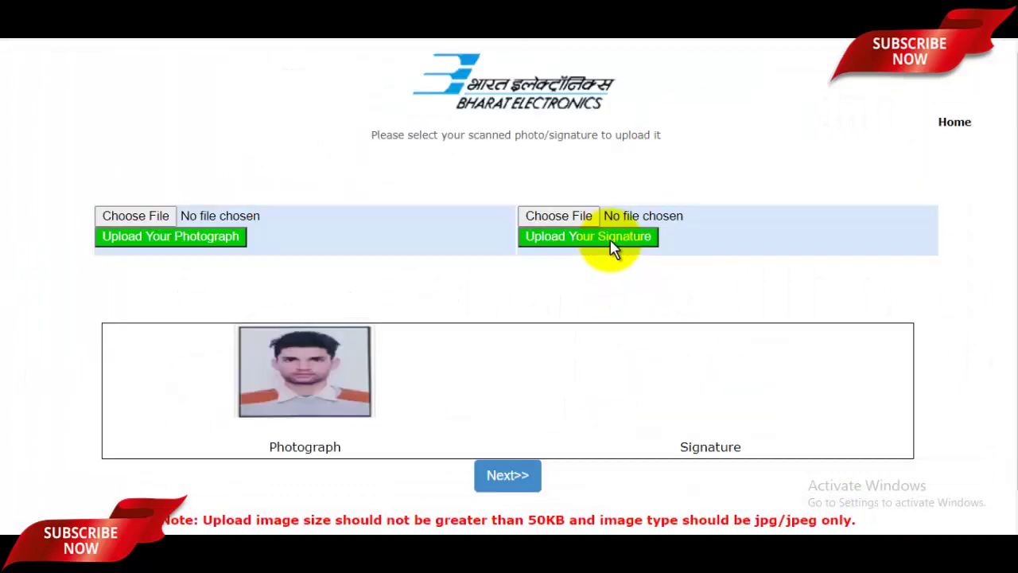
pyautogui.scroll(-1, 652, 326)
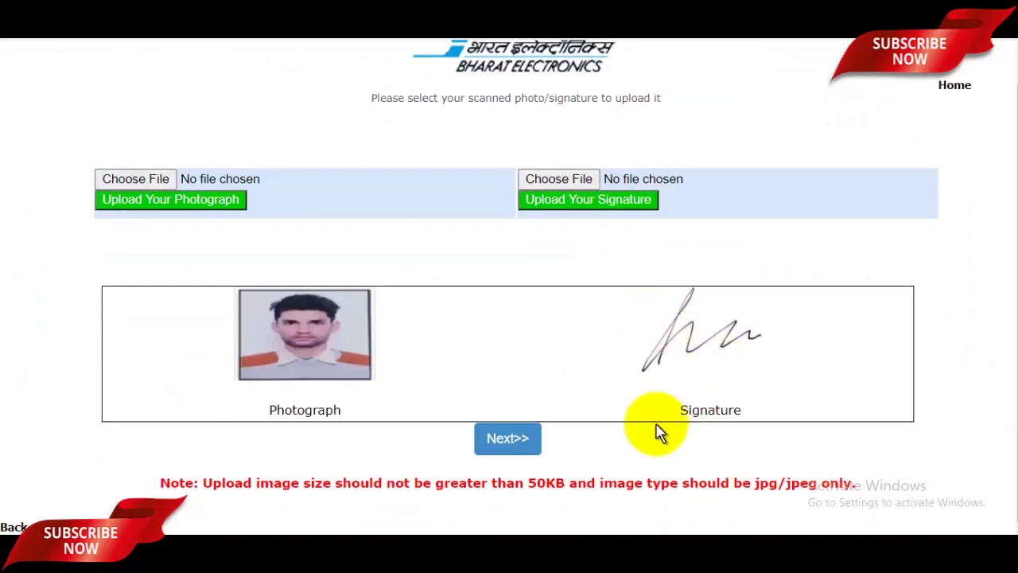
# Continue past the photo and signature page and scroll through the five certificate PDF upload slots
pyautogui.click(513, 446)
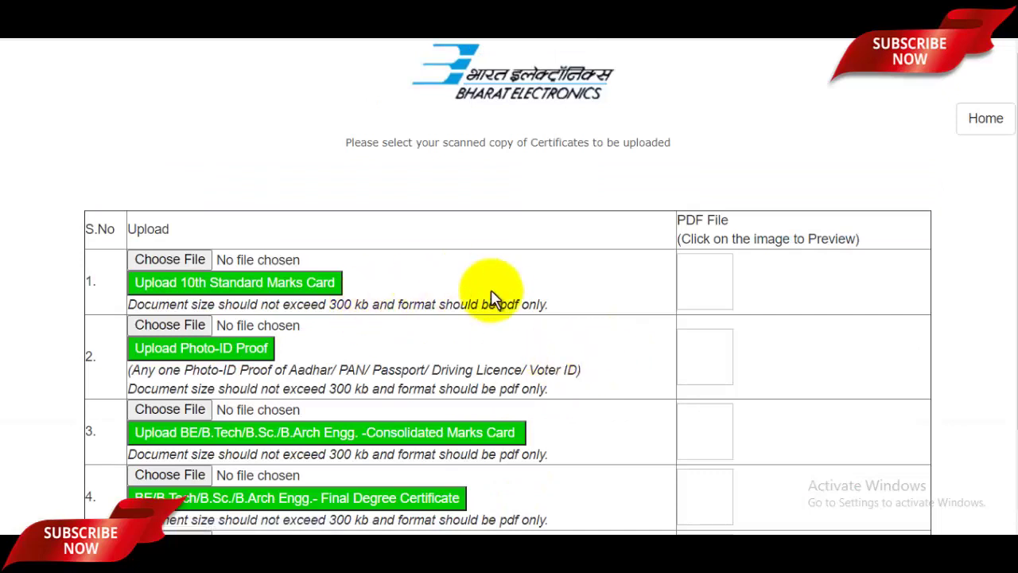
pyautogui.scroll(-1, 587, 340)
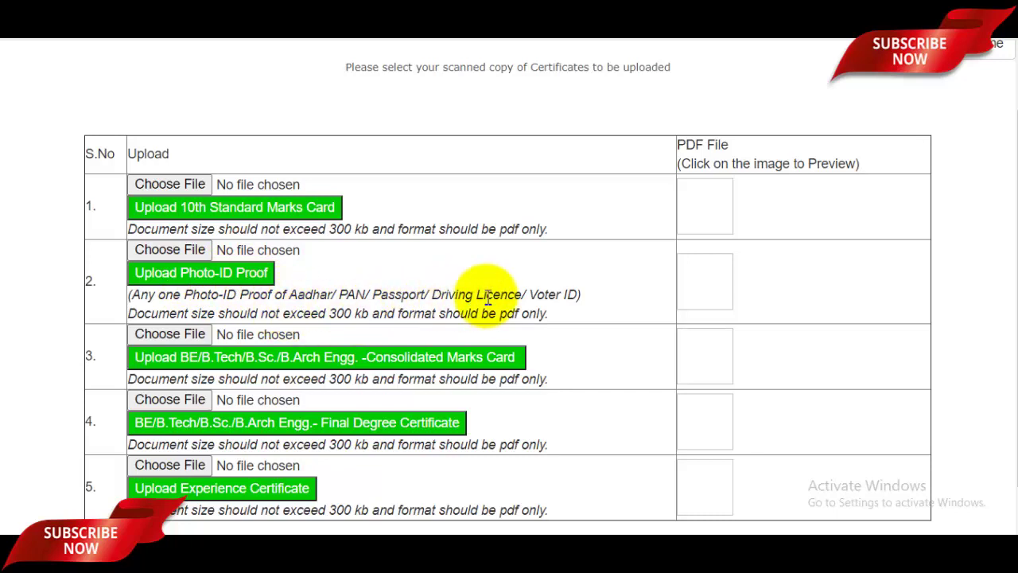
pyautogui.scroll(-1, 489, 298)
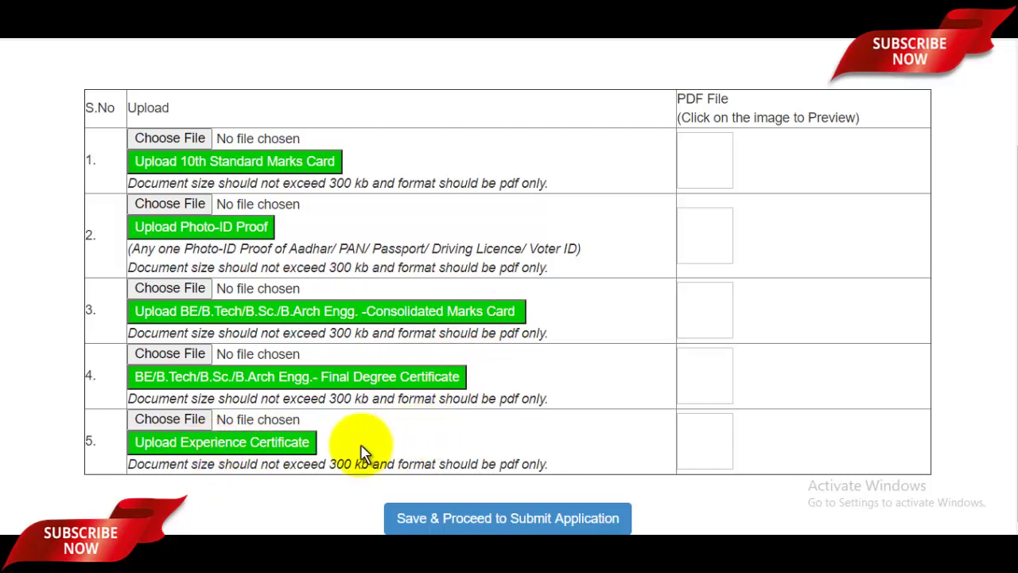
# Upload 58.pdf from Downloads as the 10th Standard marks card
pyautogui.click(178, 138)
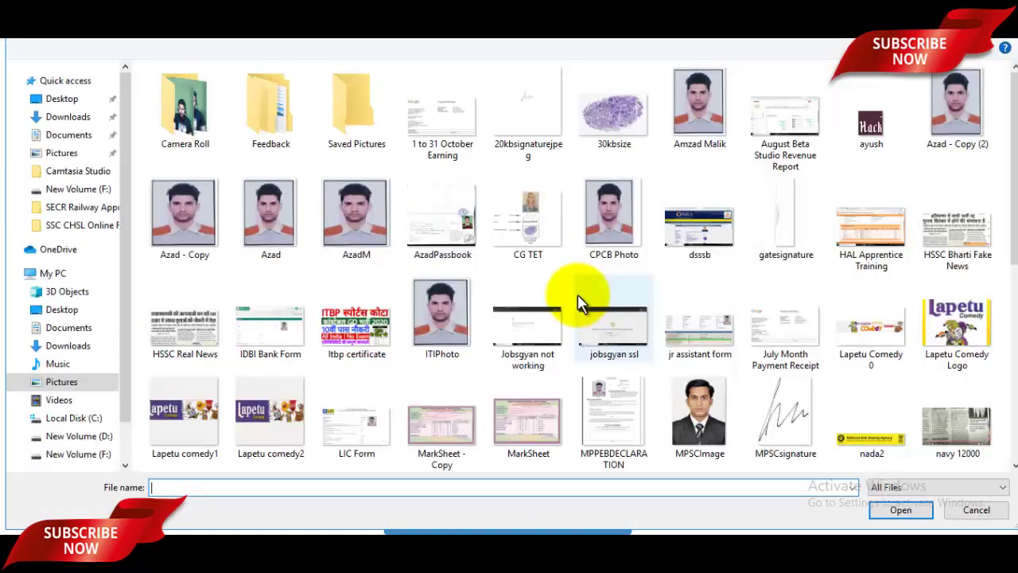
pyautogui.click(69, 119)
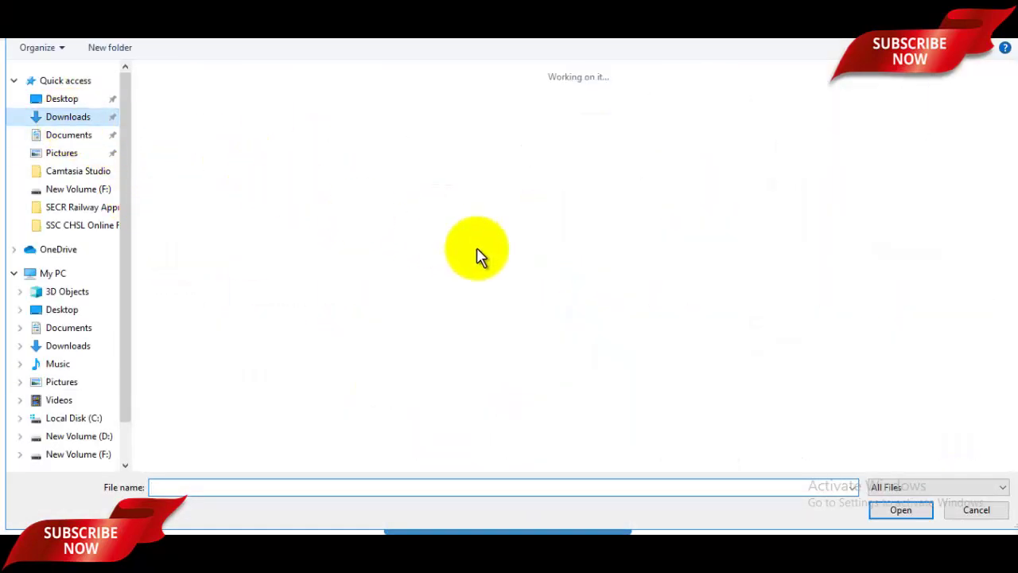
pyautogui.scroll(-5, 632, 363)
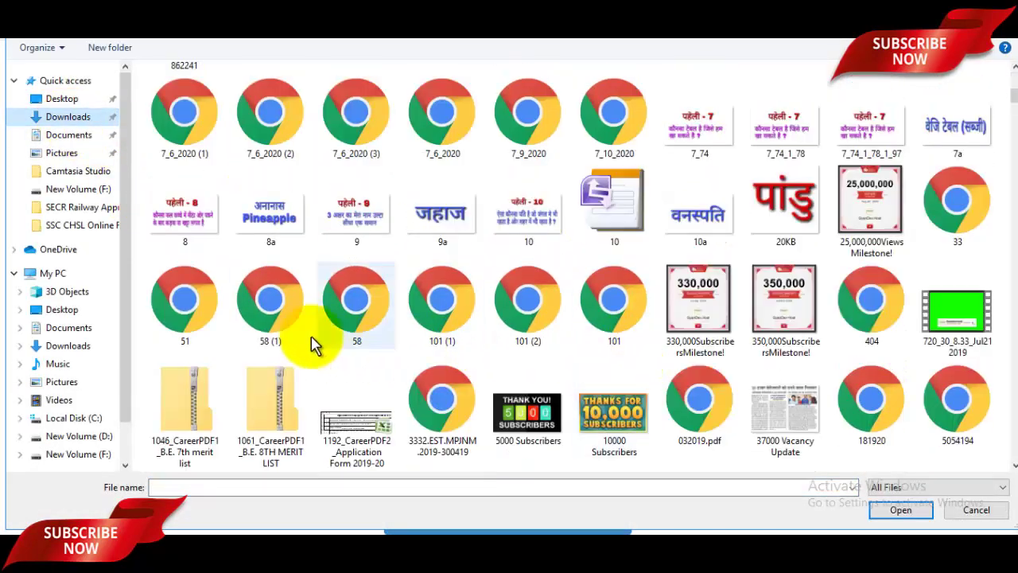
pyautogui.click(354, 313)
pyautogui.click(912, 512)
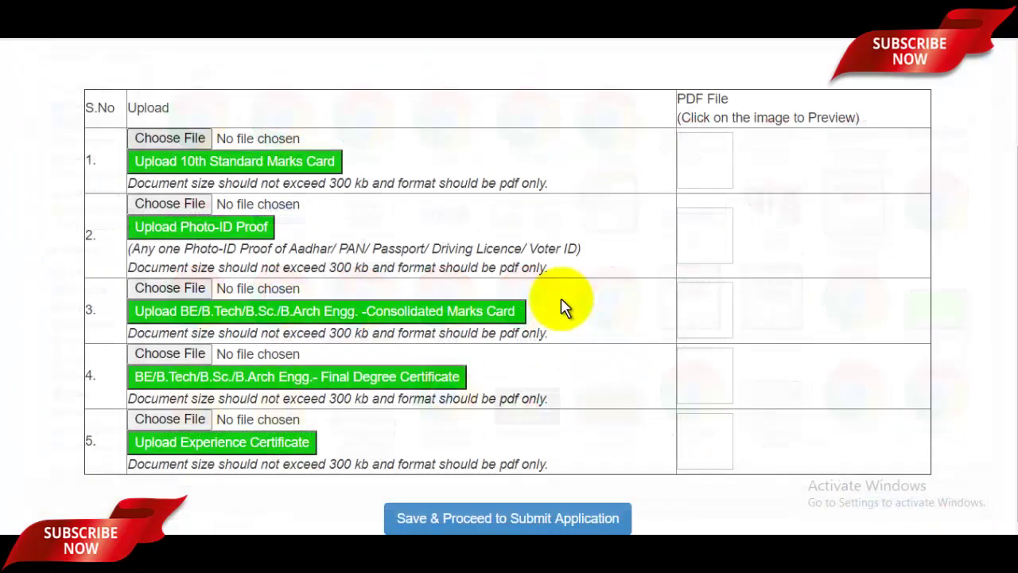
pyautogui.click(208, 162)
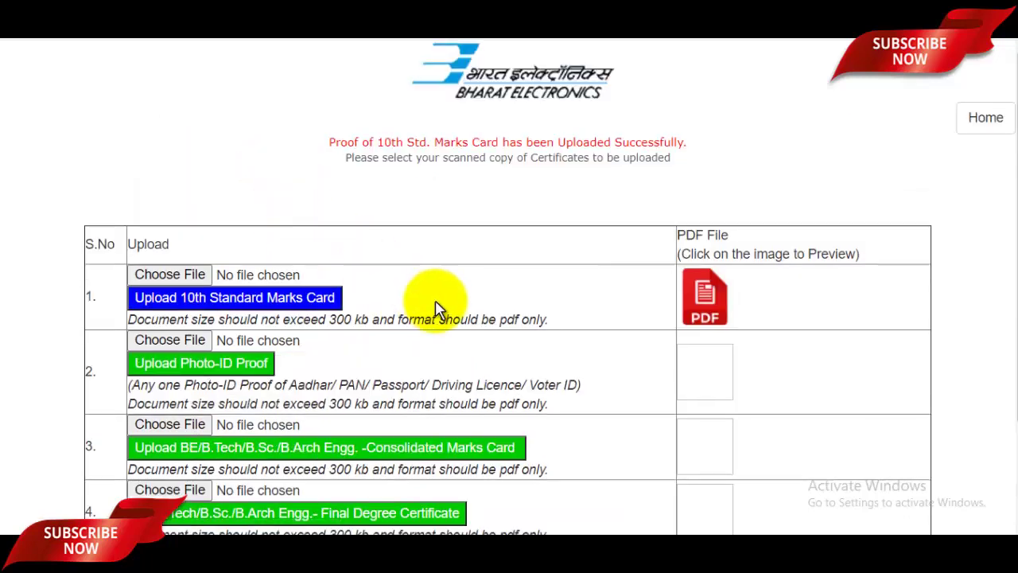
pyautogui.scroll(-1, 437, 307)
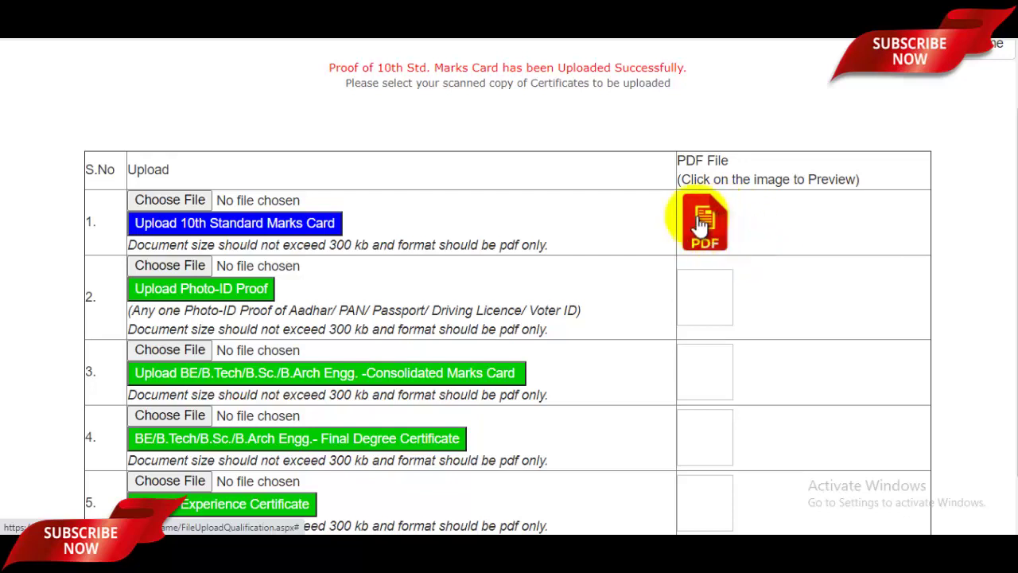
pyautogui.scroll(-1, 713, 226)
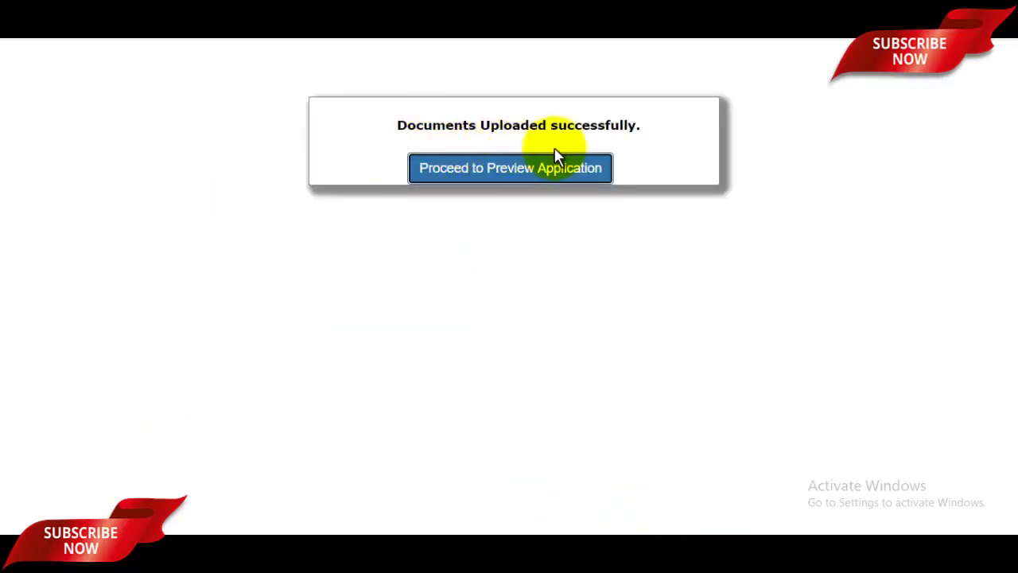
pyautogui.click(509, 183)
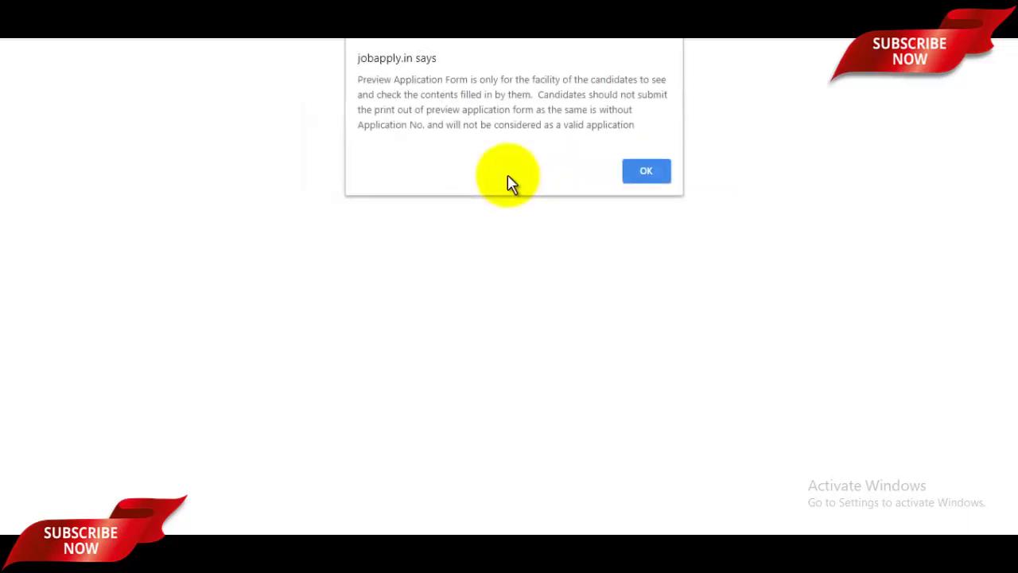
pyautogui.click(647, 171)
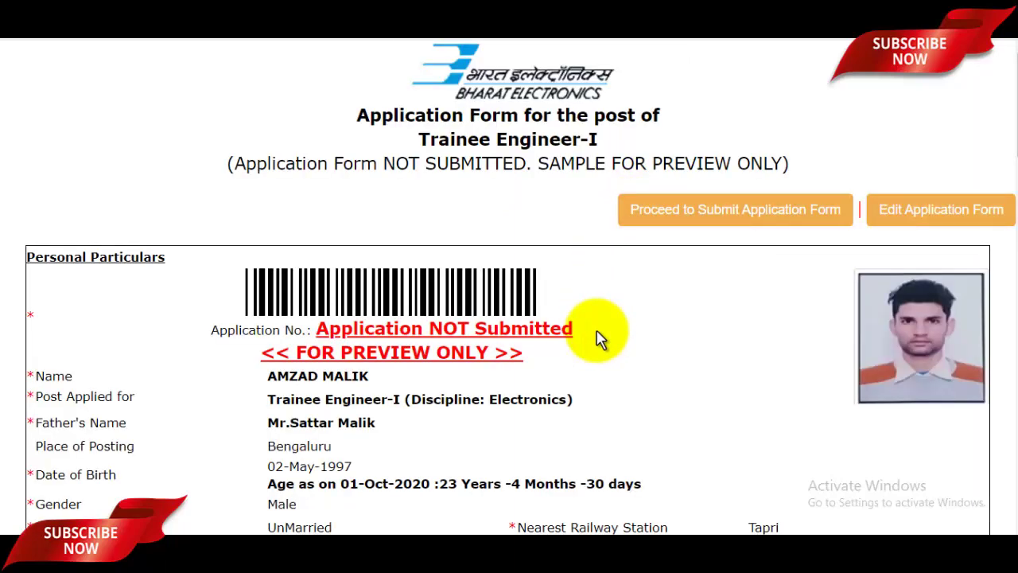
pyautogui.scroll(-12, 599, 338)
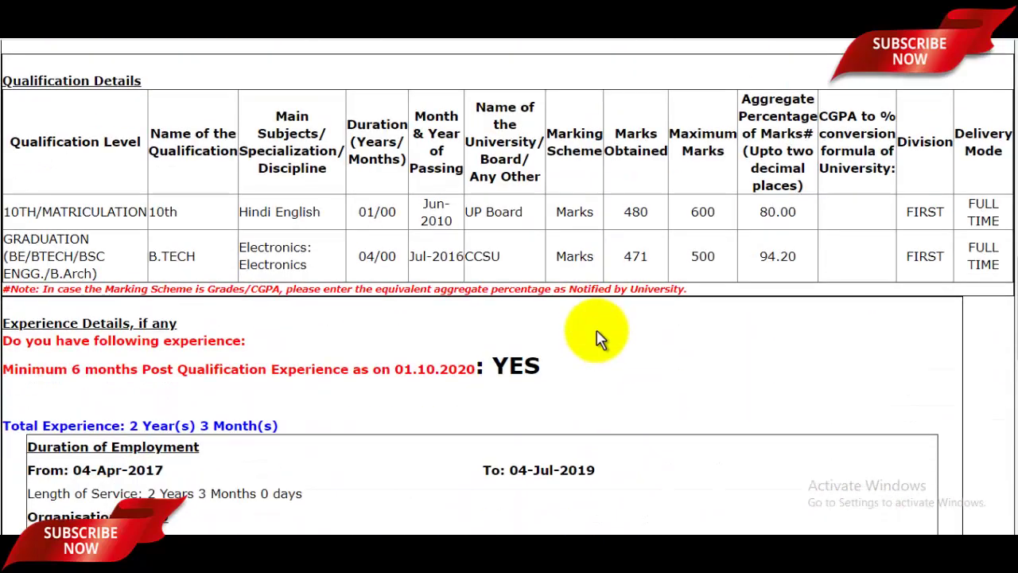
pyautogui.scroll(-10, 598, 337)
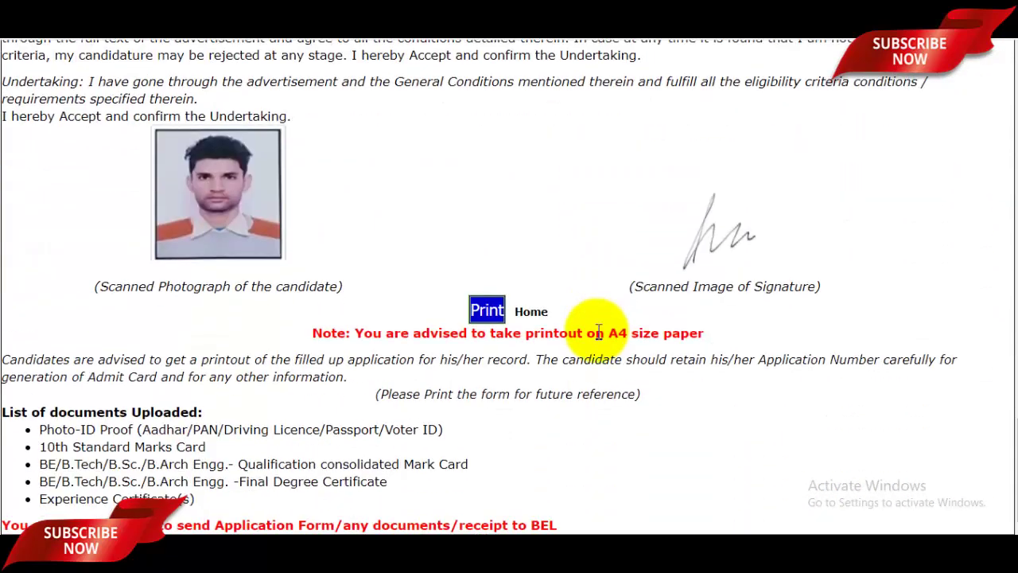
pyautogui.scroll(3, 598, 334)
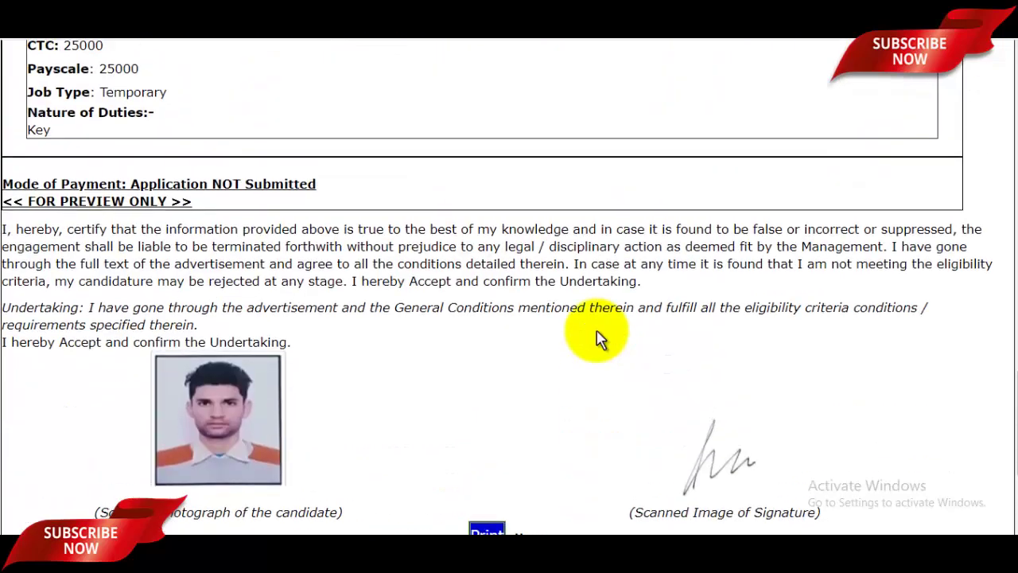
pyautogui.scroll(-2, 599, 336)
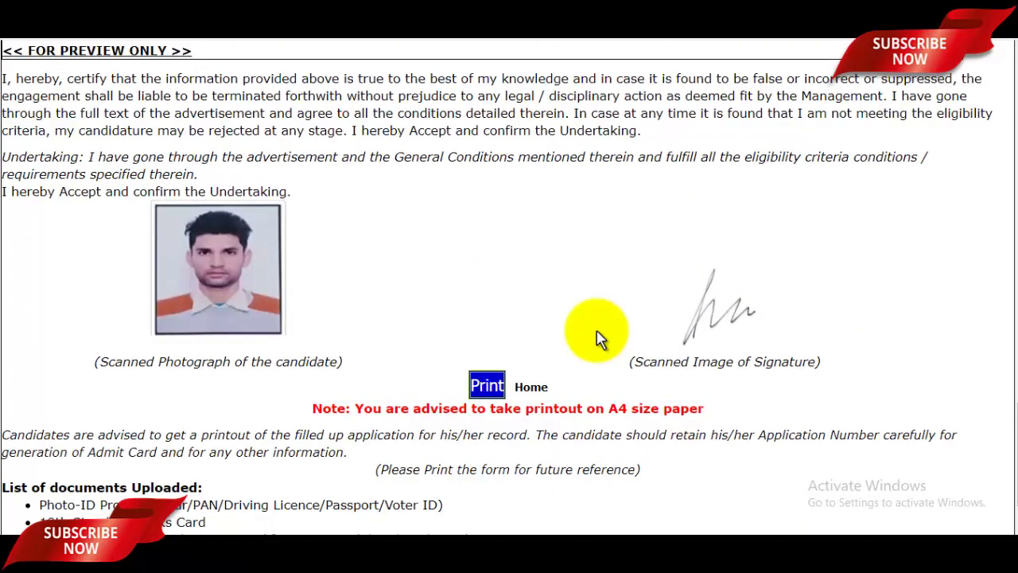
pyautogui.scroll(15, 599, 338)
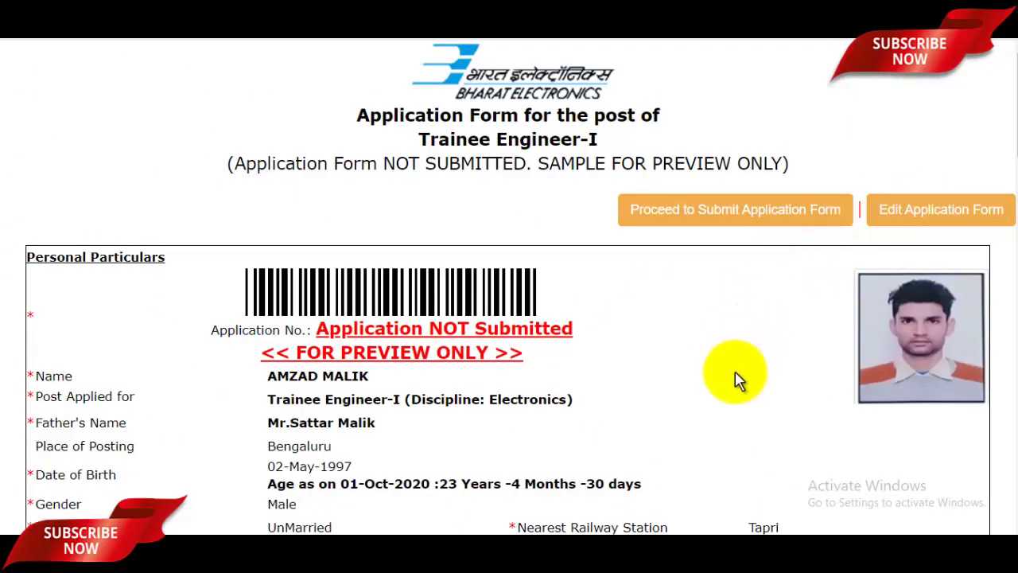
pyautogui.scroll(-15, 720, 412)
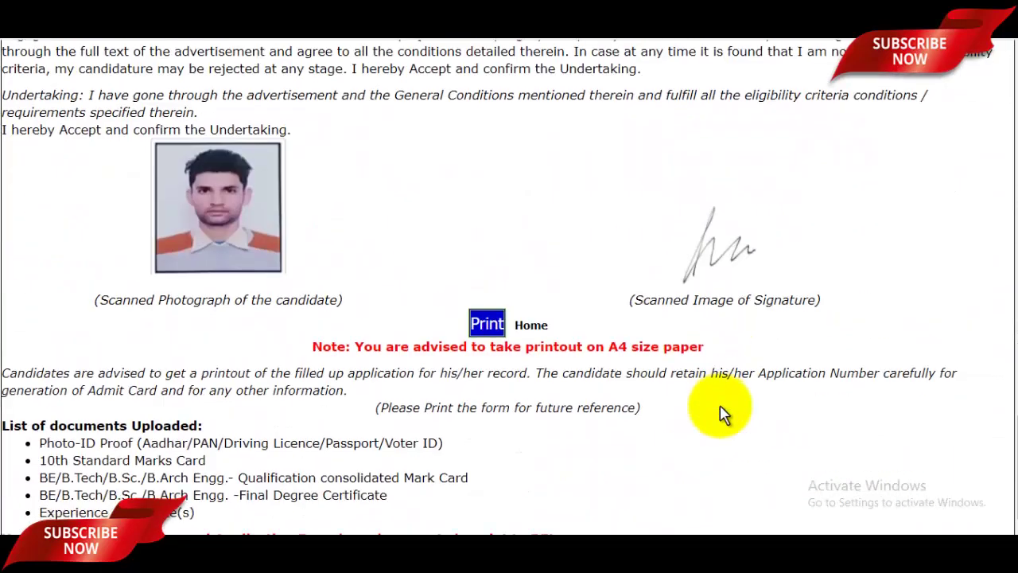
pyautogui.scroll(15, 720, 412)
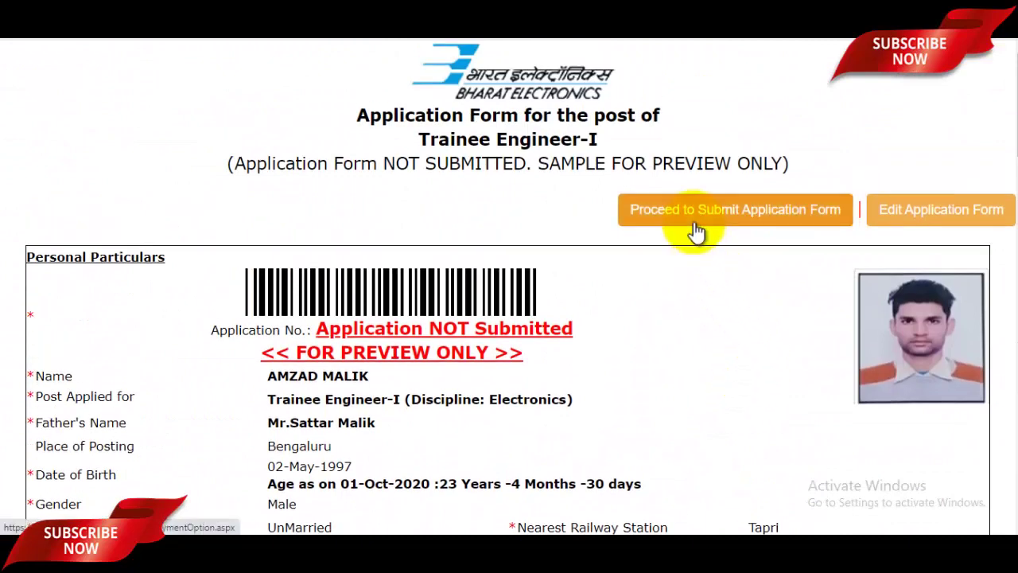
# Begin submitting the previewed application and set the undertaking to YES
pyautogui.click(739, 232)
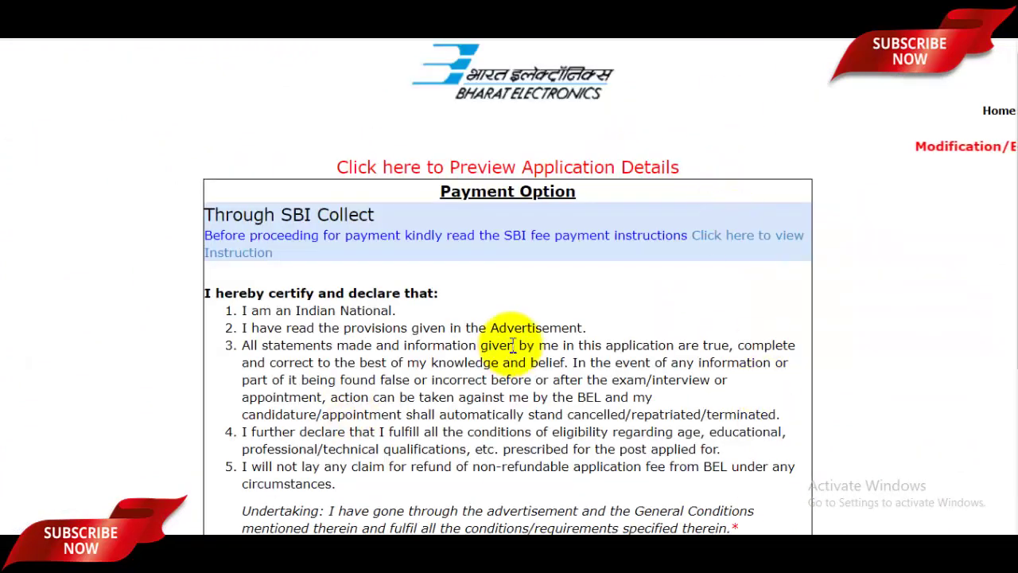
pyautogui.scroll(-3, 513, 322)
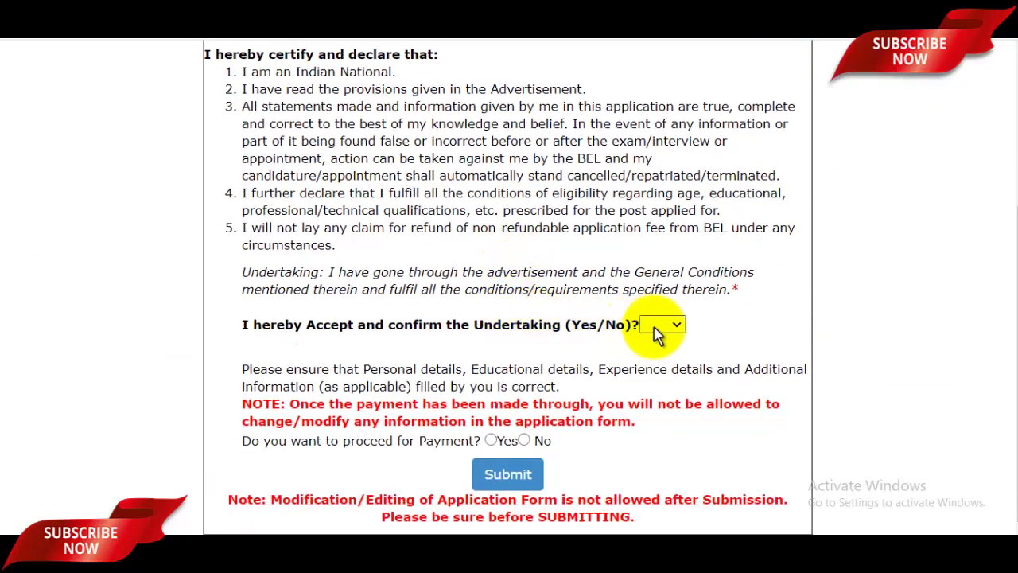
pyautogui.click(668, 328)
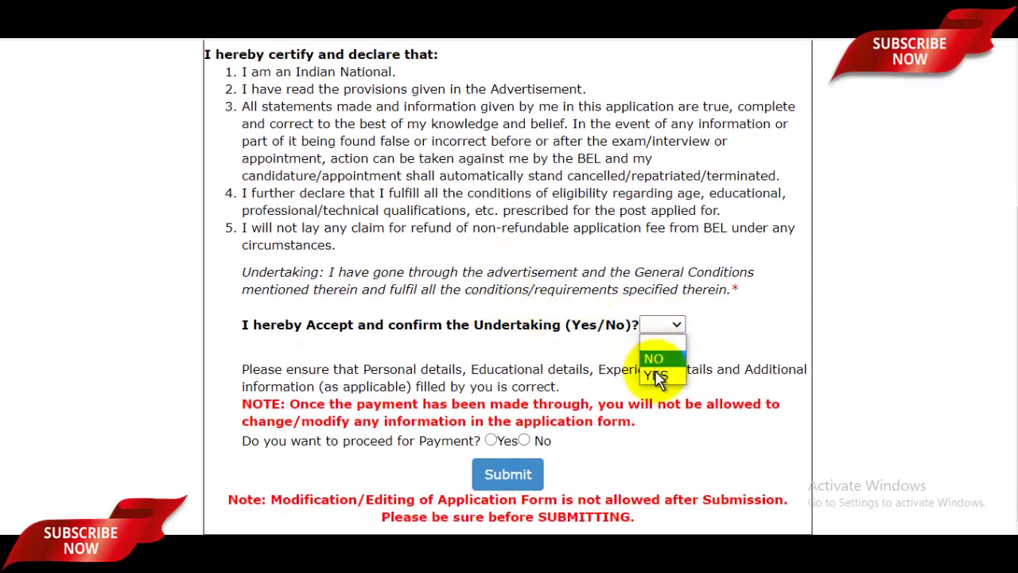
pyautogui.click(662, 376)
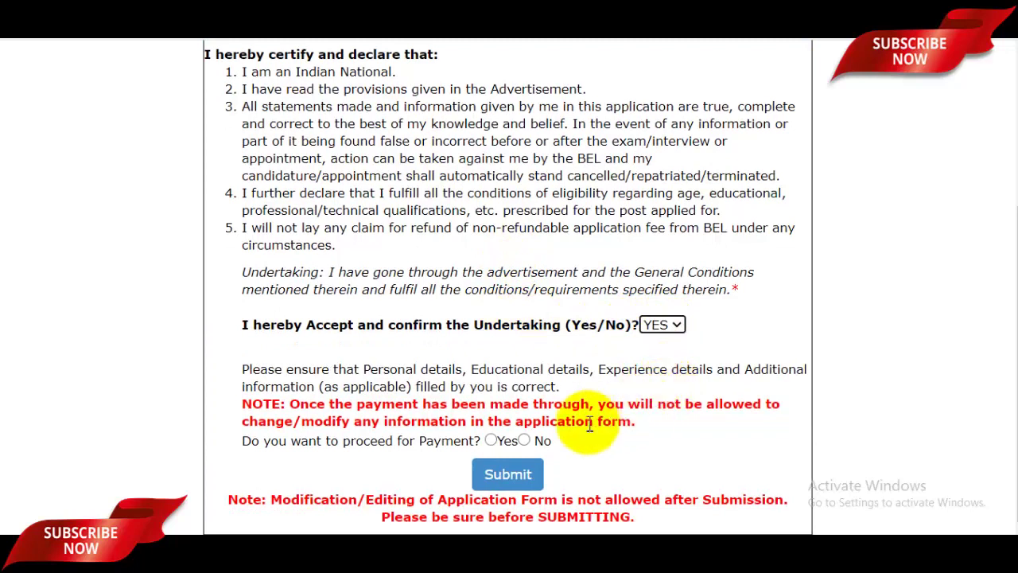
# Opt to pay, submit the application, and continue to SBI Collect payment
pyautogui.click(491, 442)
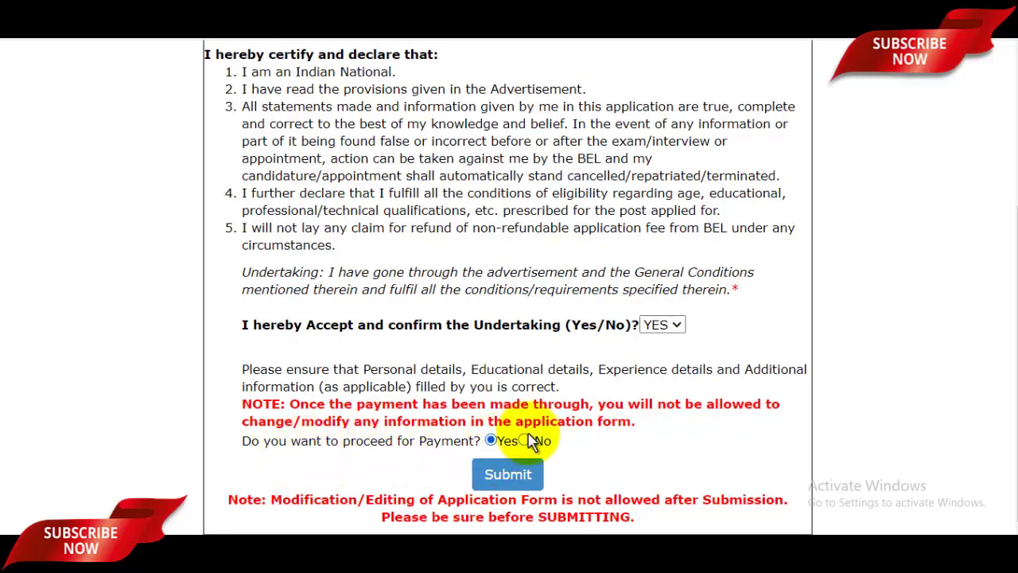
pyautogui.click(513, 476)
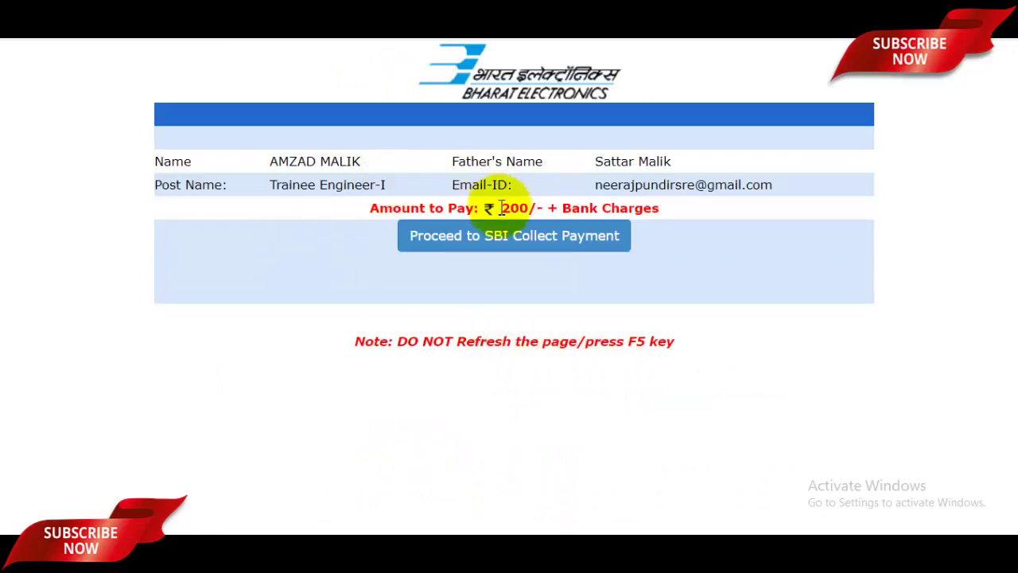
pyautogui.click(551, 248)
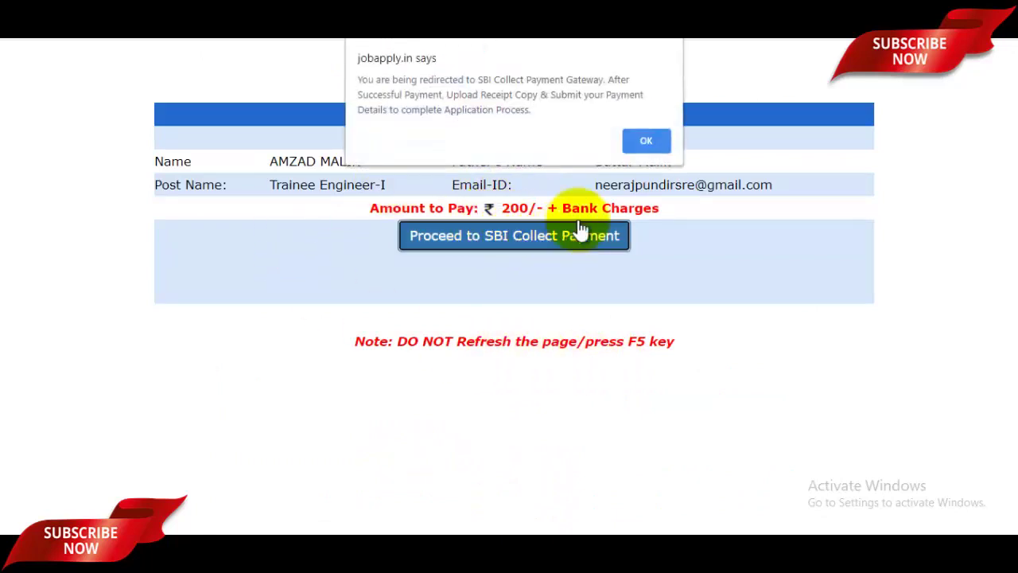
pyautogui.click(642, 147)
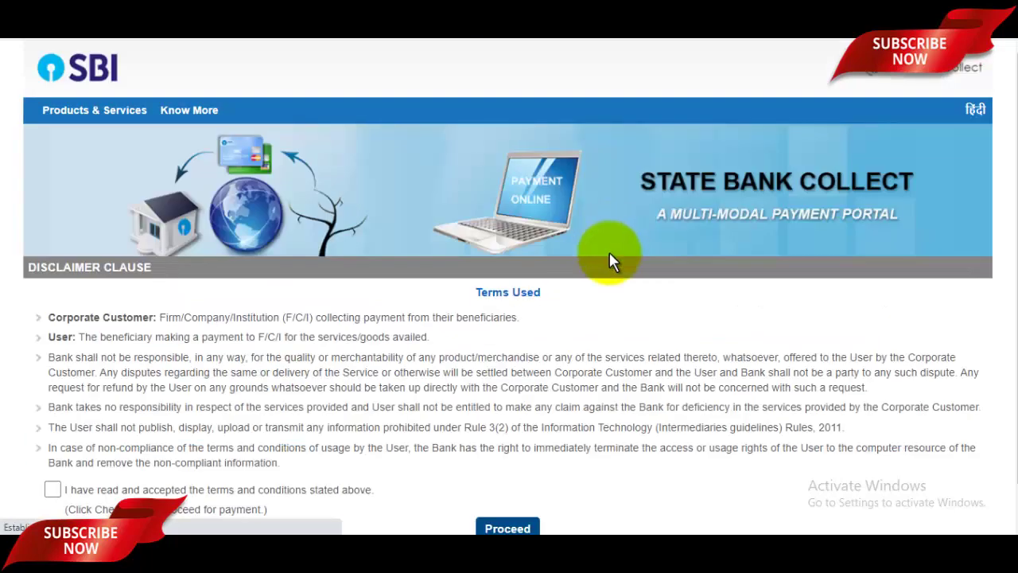
# Accept the SBI Collect terms and choose payment category Trainee Engineer-II(Electronics) IPSS Proj BG Unit
pyautogui.scroll(-1, 596, 302)
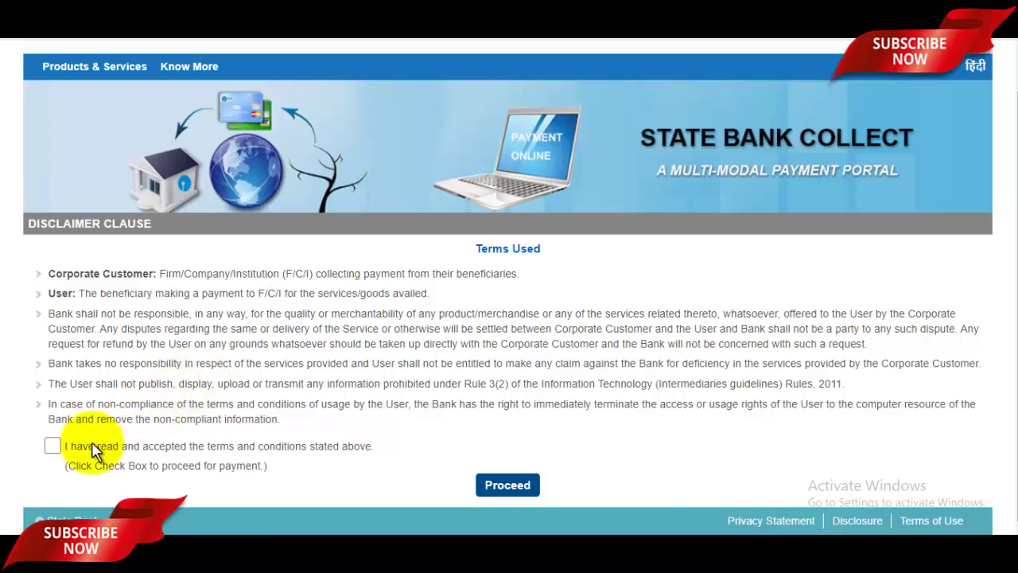
pyautogui.click(53, 446)
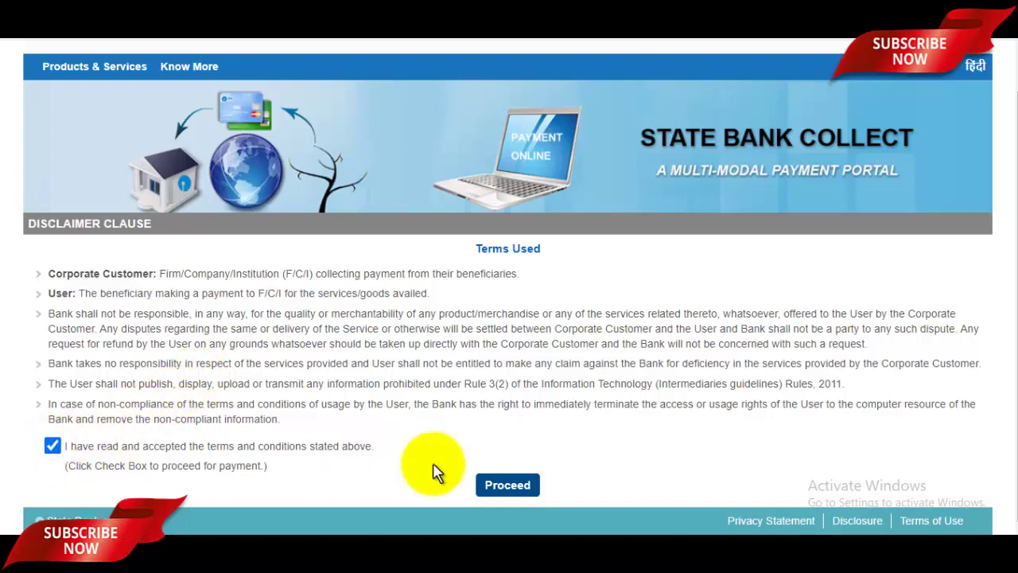
pyautogui.click(494, 487)
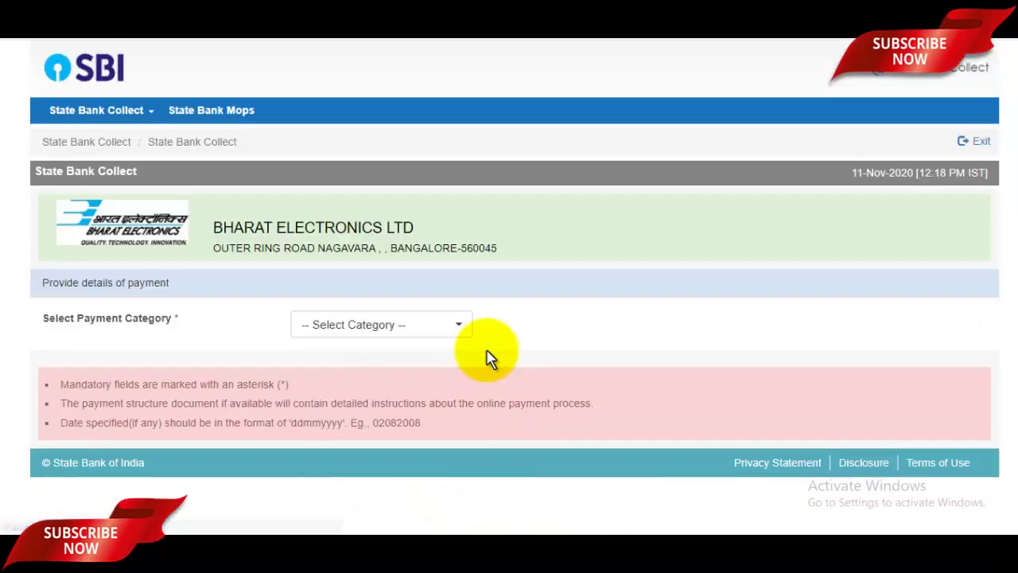
pyautogui.click(450, 326)
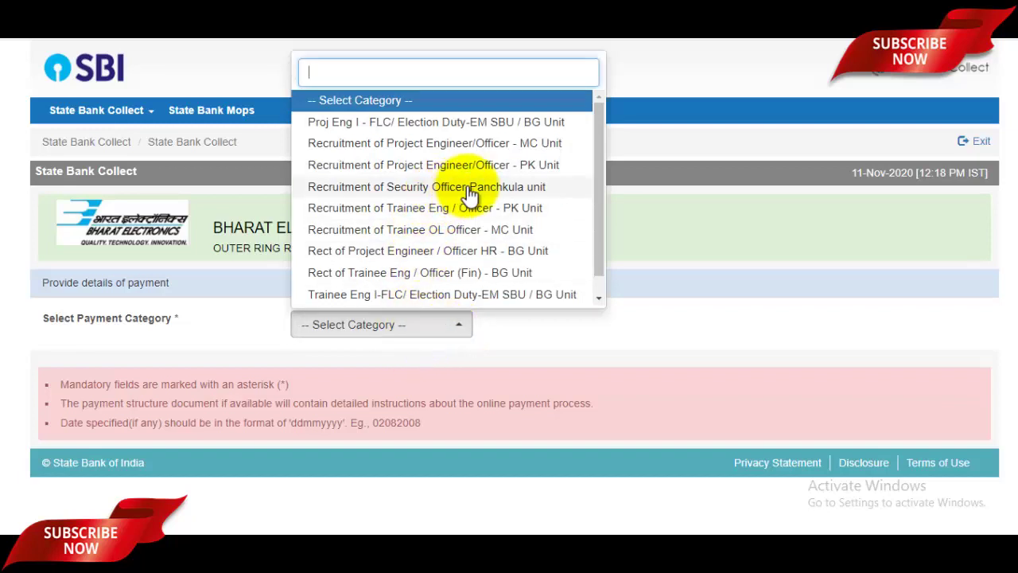
pyautogui.scroll(-1, 470, 197)
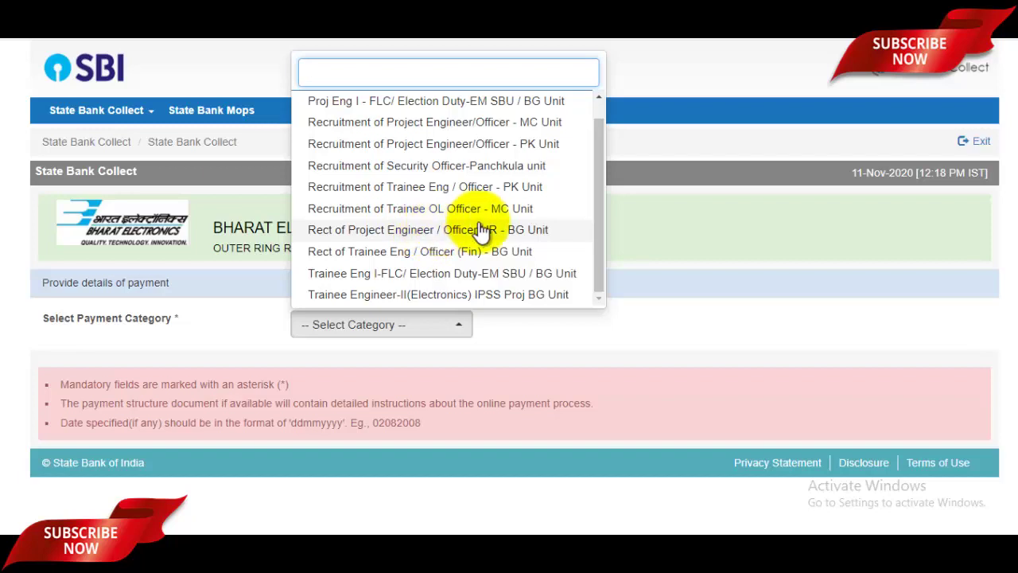
pyautogui.click(438, 296)
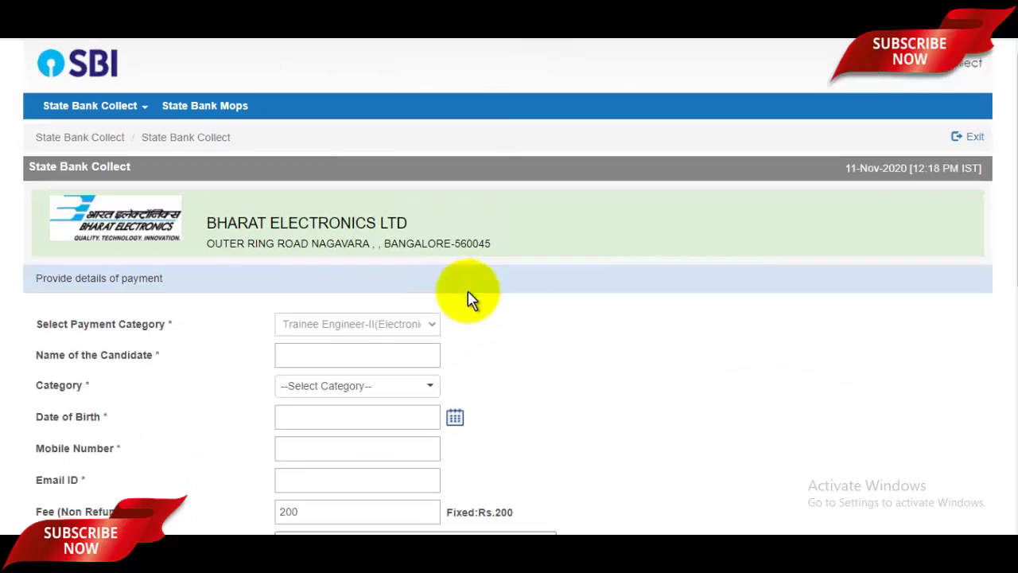
pyautogui.scroll(-3, 303, 189)
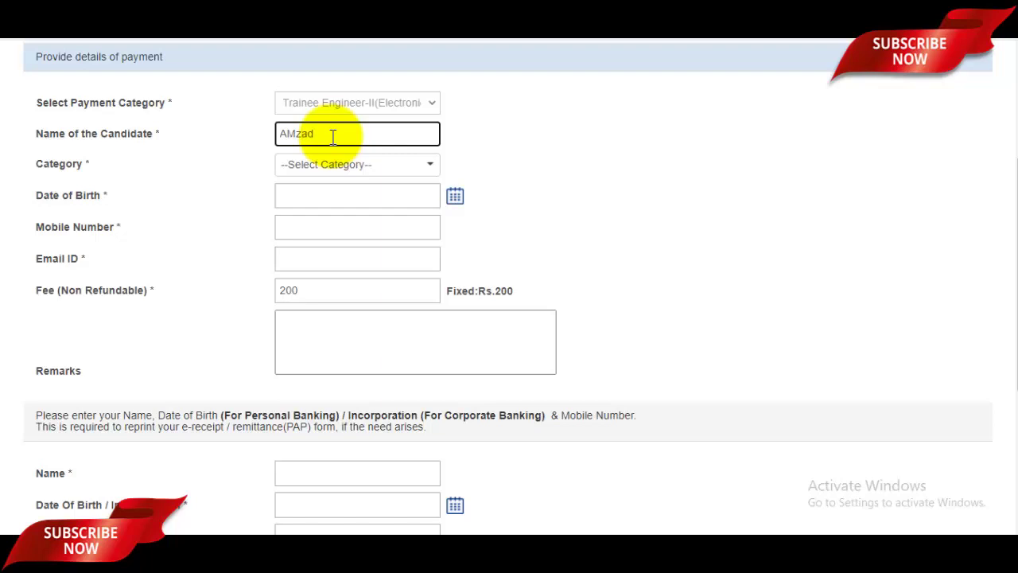
pyautogui.click(346, 164)
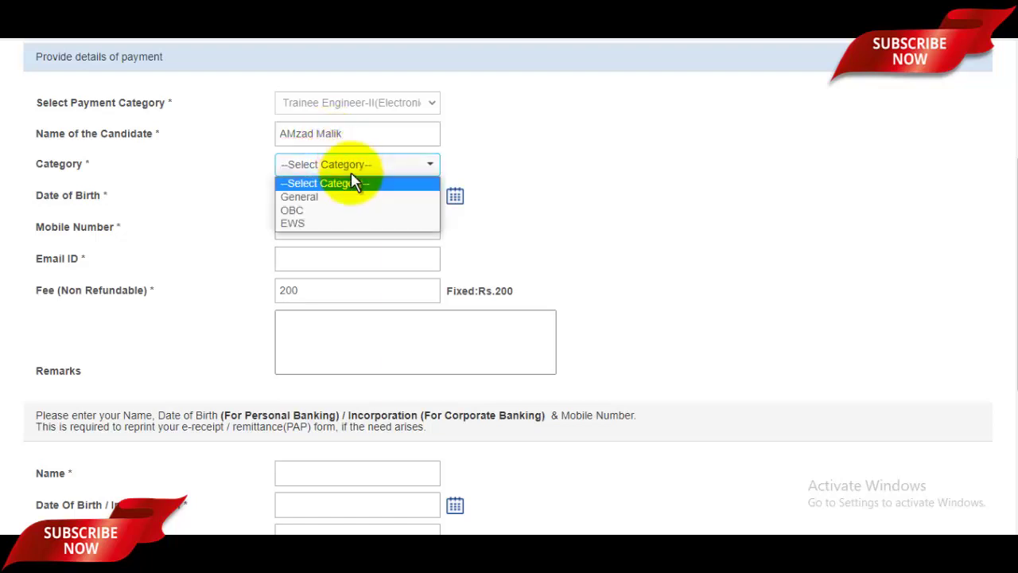
pyautogui.click(338, 197)
pyautogui.click(360, 195)
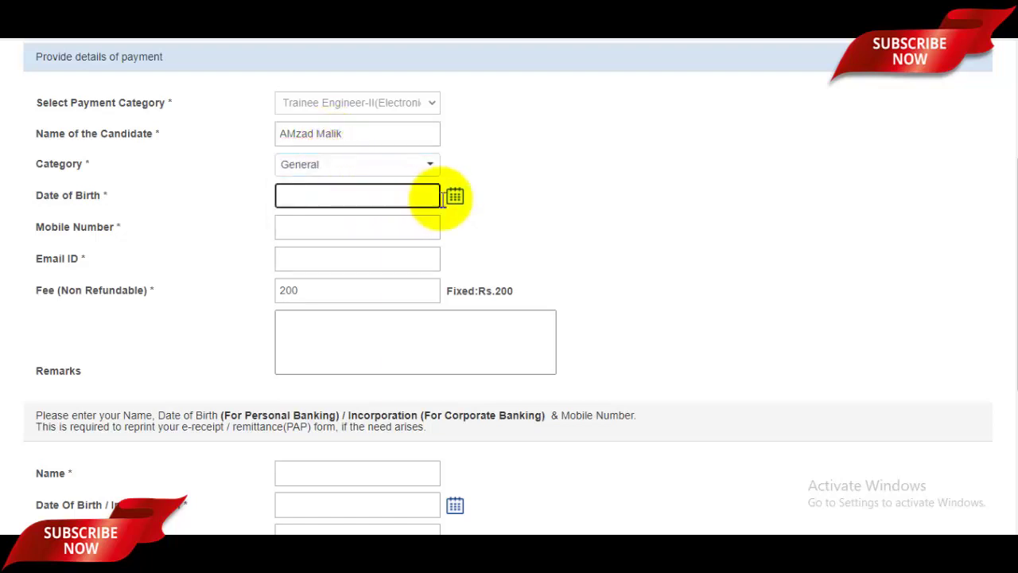
pyautogui.click(454, 198)
pyautogui.click(388, 221)
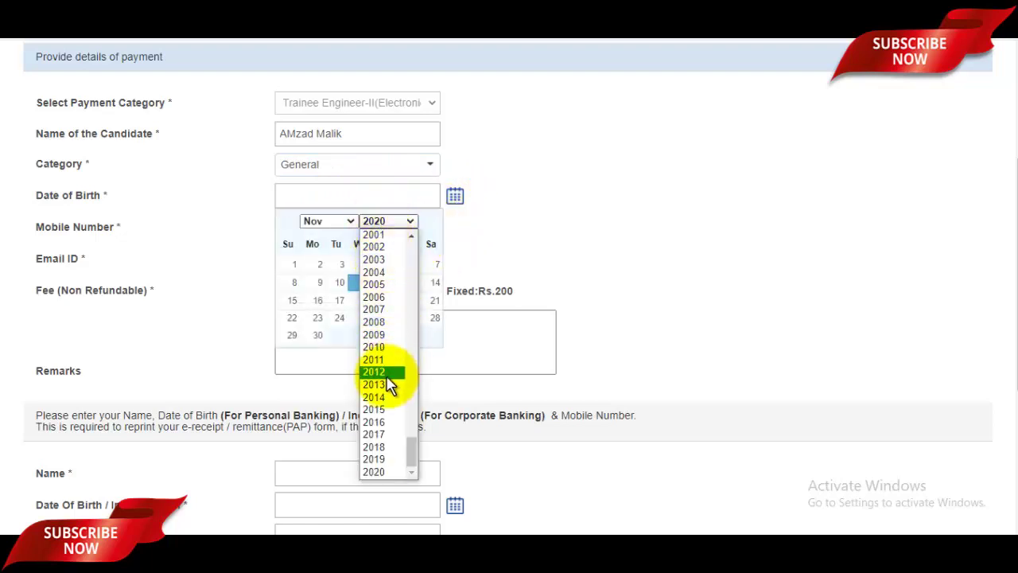
pyautogui.scroll(4, 394, 325)
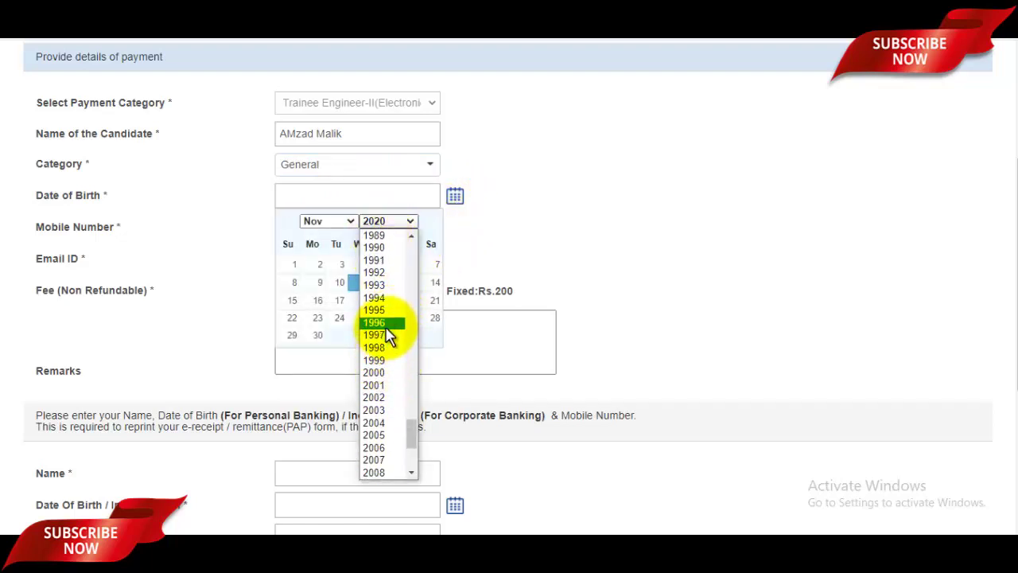
pyautogui.click(387, 334)
pyautogui.click(338, 223)
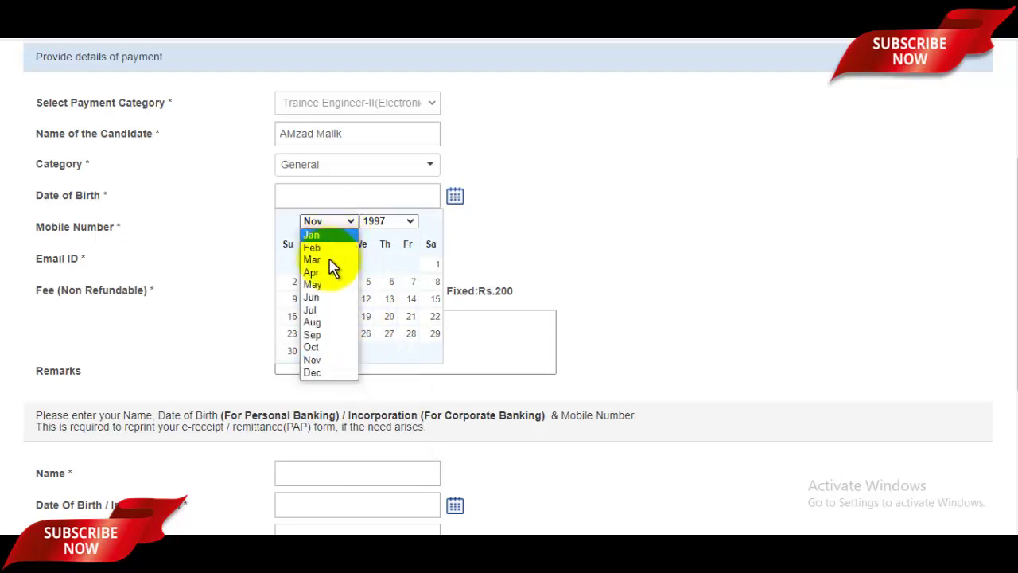
pyautogui.click(328, 280)
pyautogui.click(413, 265)
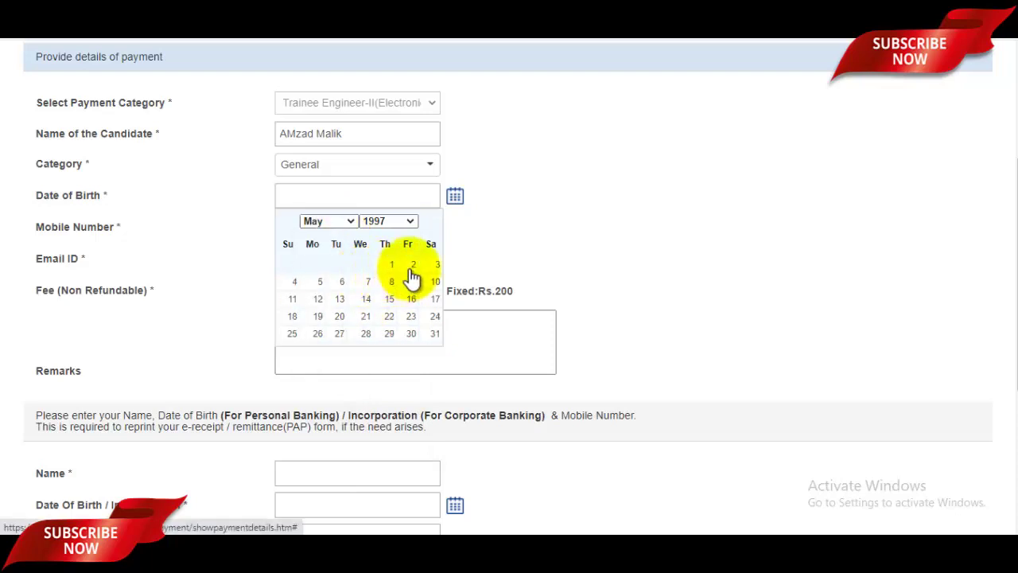
# Fill in mobile, email, reprint details and the captcha, then submit the payment details
pyautogui.click(316, 226)
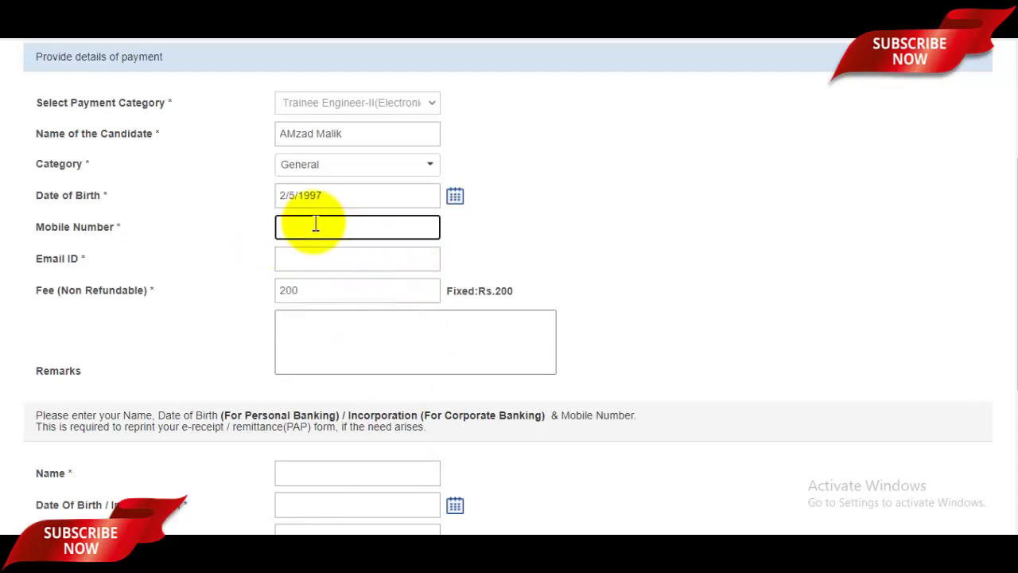
pyautogui.click(319, 257)
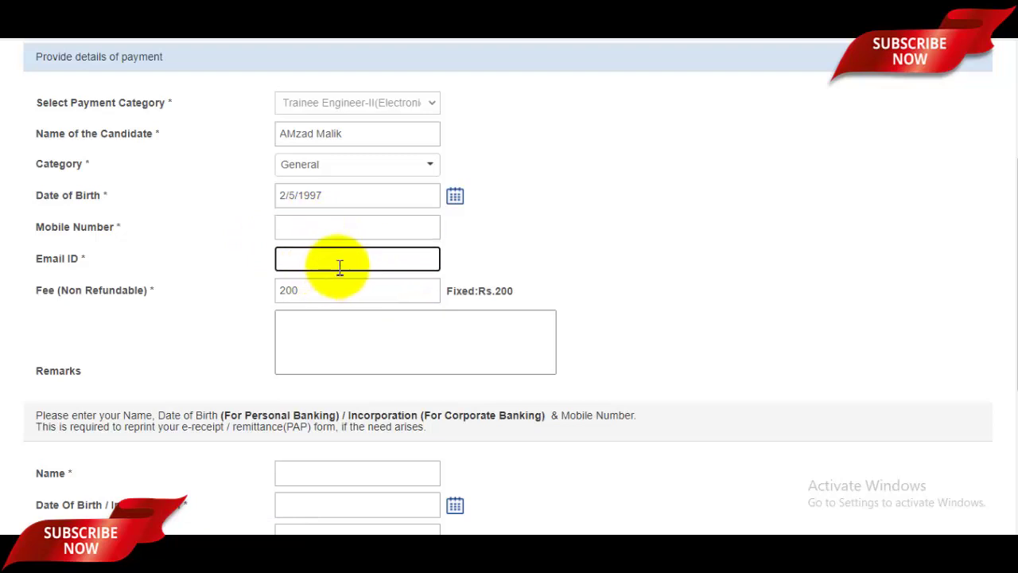
pyautogui.scroll(-1, 340, 268)
pyautogui.scroll(-2, 342, 268)
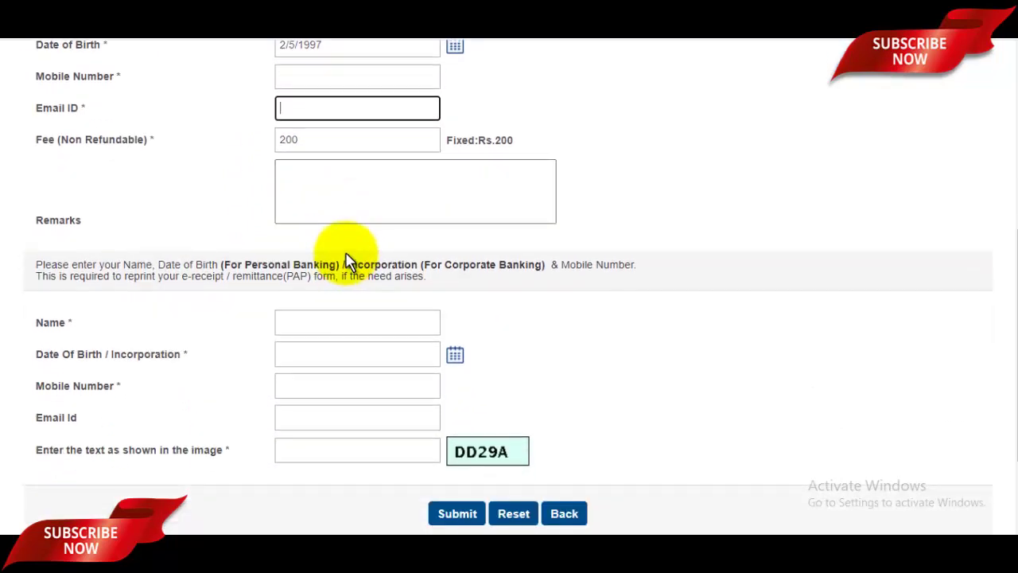
pyautogui.scroll(-1, 342, 249)
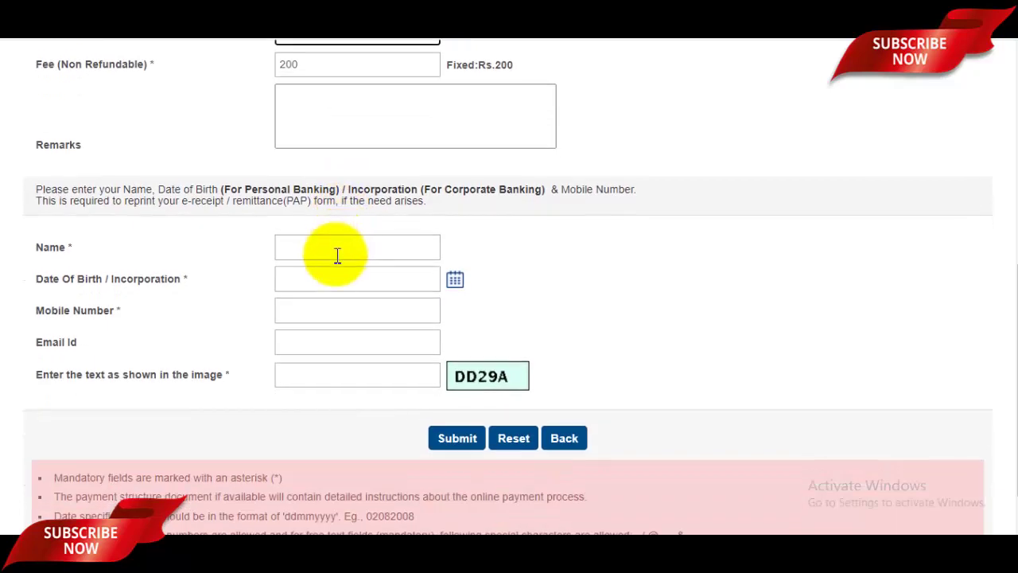
pyautogui.click(337, 282)
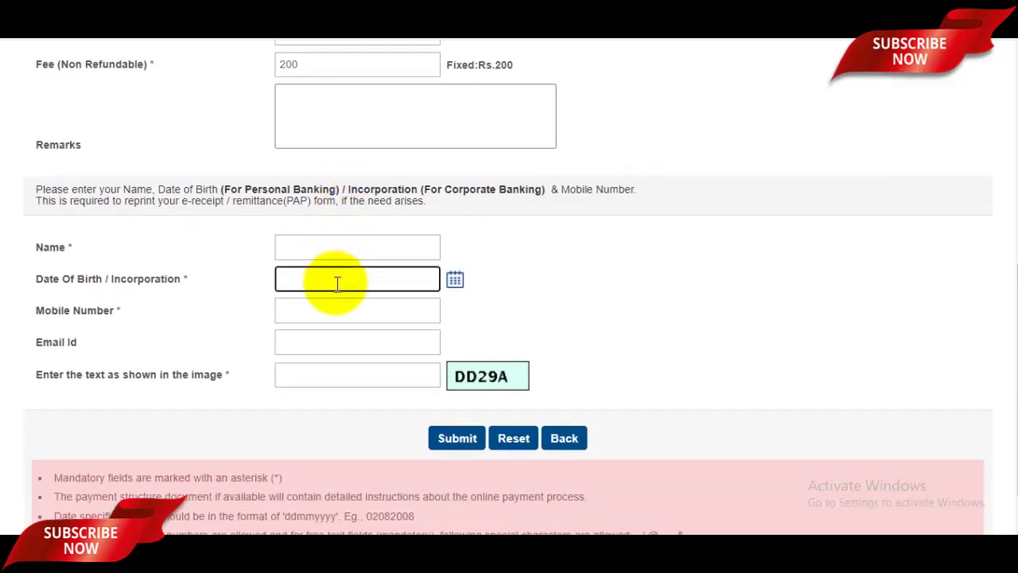
pyautogui.click(331, 310)
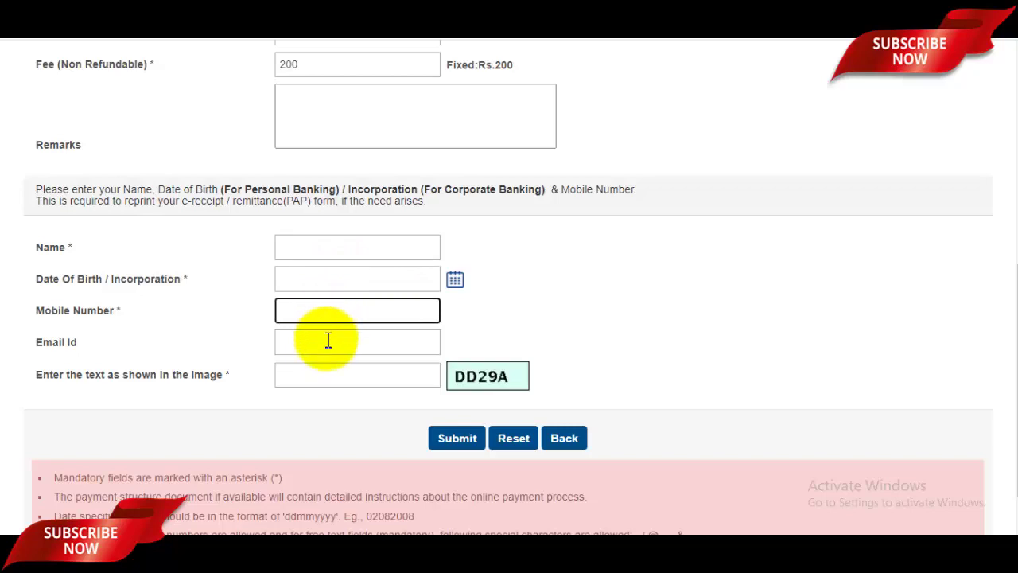
pyautogui.click(328, 341)
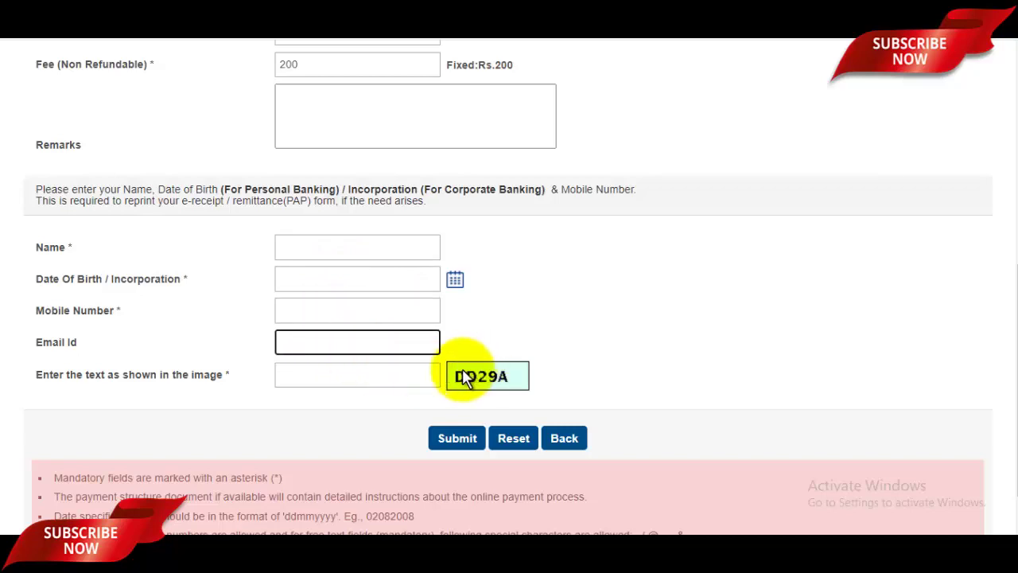
pyautogui.click(355, 379)
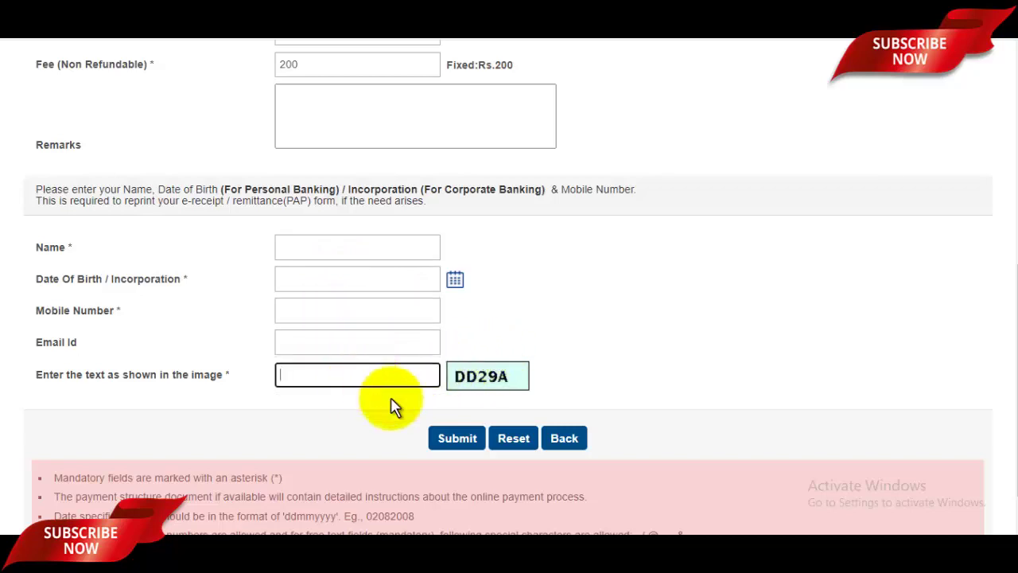
pyautogui.click(449, 439)
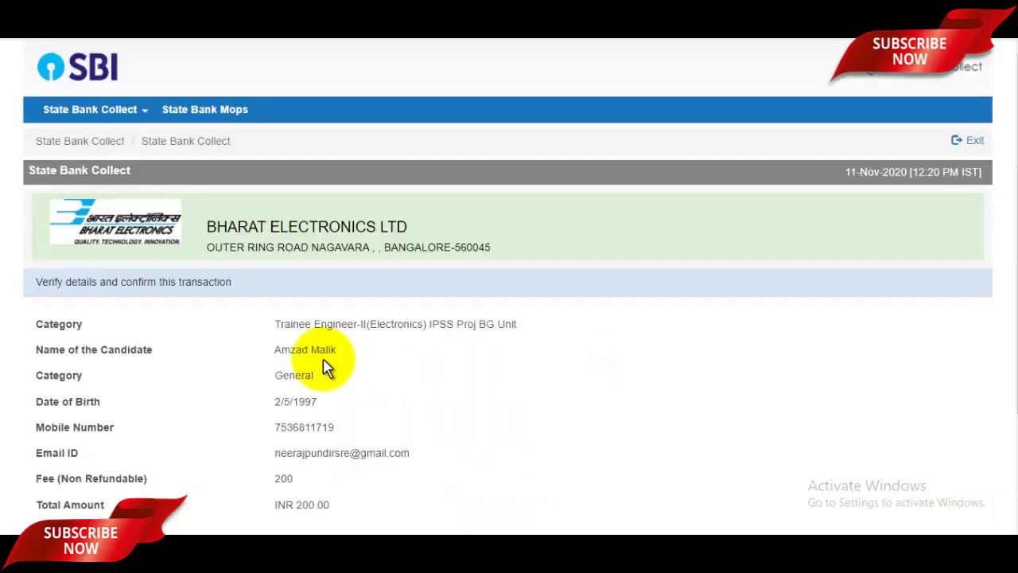
# Confirm the verified INR 200.00 Trainee Engineer fee transaction
pyautogui.scroll(-2, 324, 364)
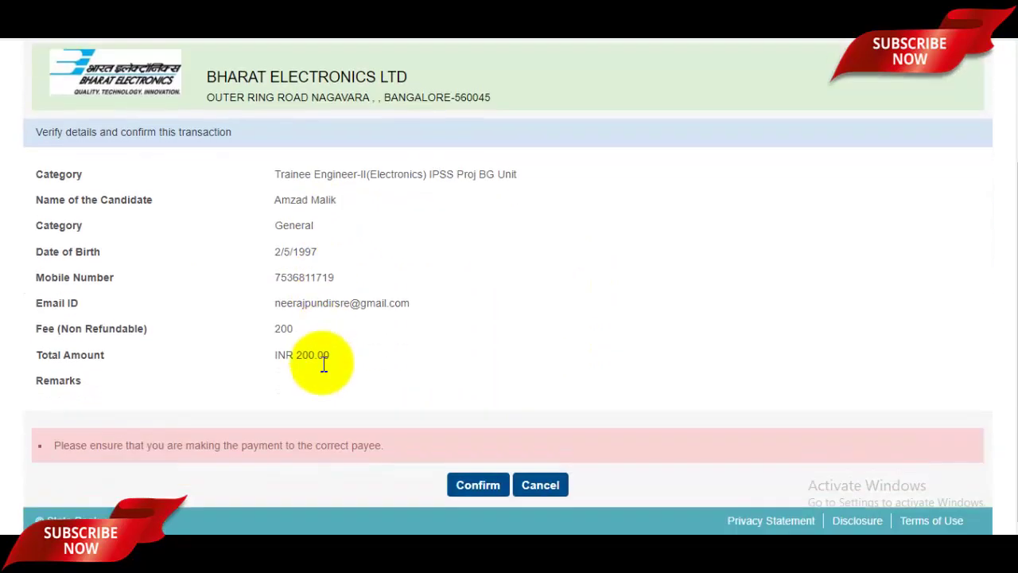
pyautogui.click(472, 484)
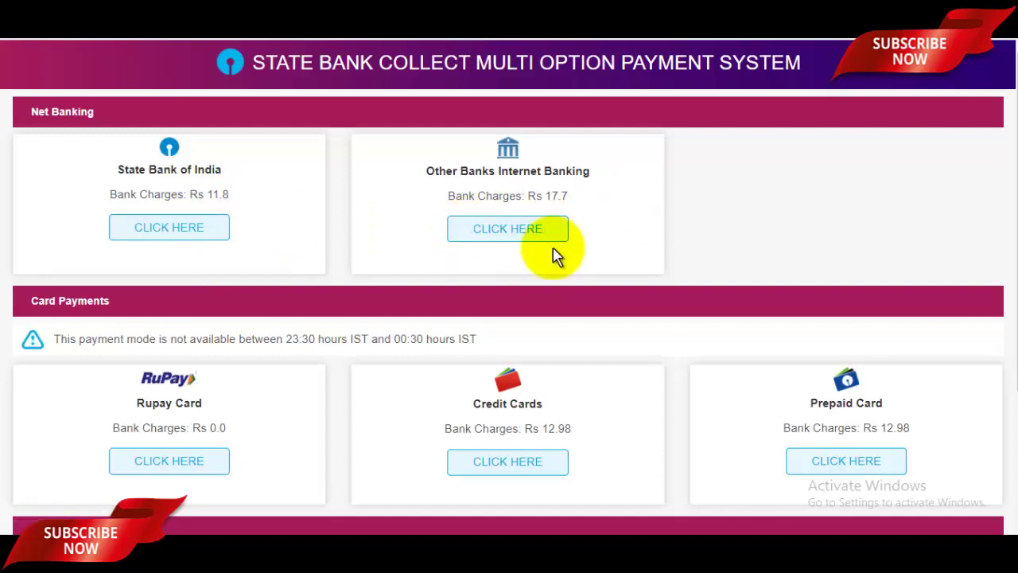
# Choose Rupay Card payment, then highlight the channel name on the YouTube videos page
pyautogui.scroll(-2, 557, 257)
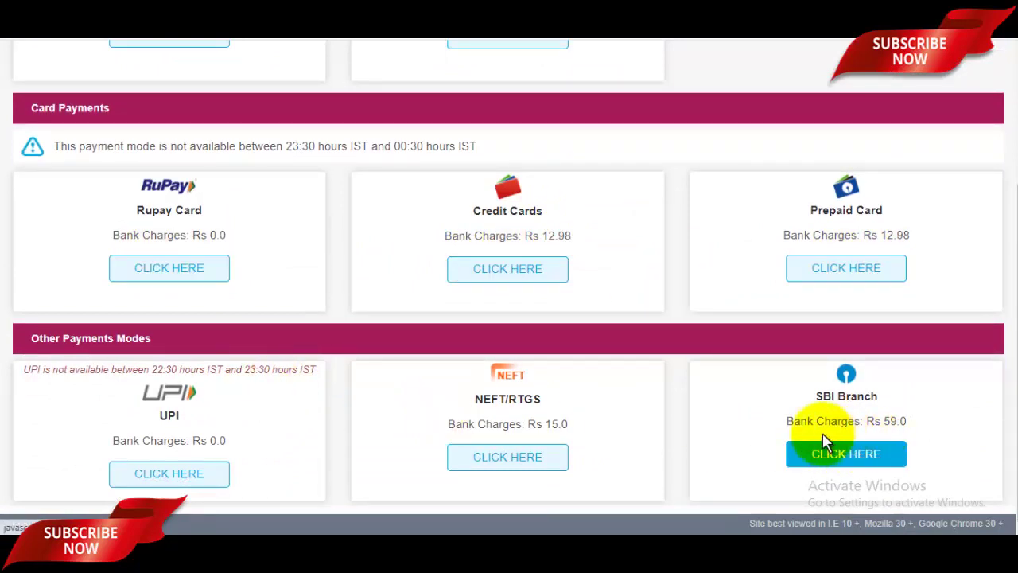
pyautogui.scroll(3, 300, 334)
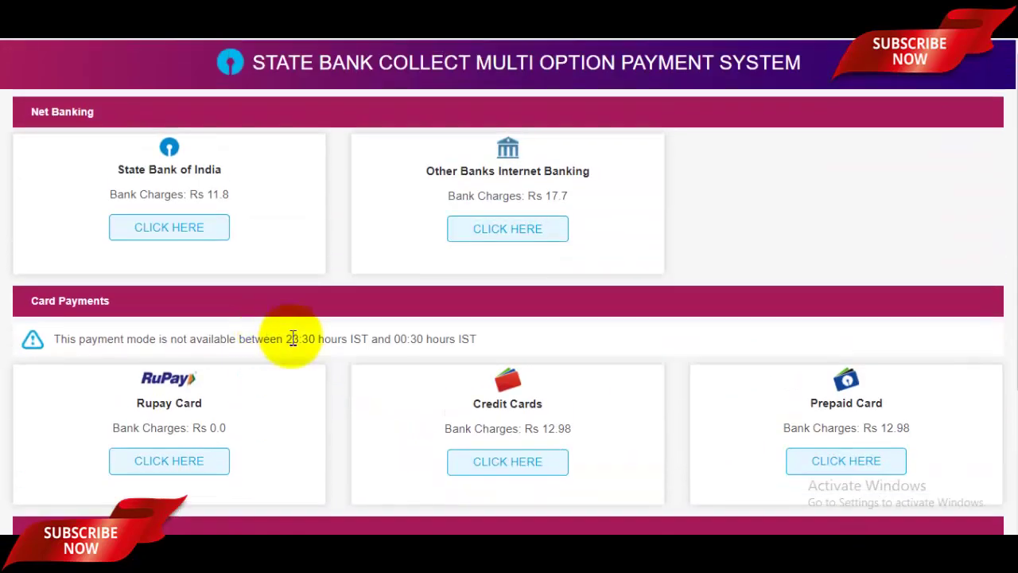
pyautogui.scroll(-2, 292, 338)
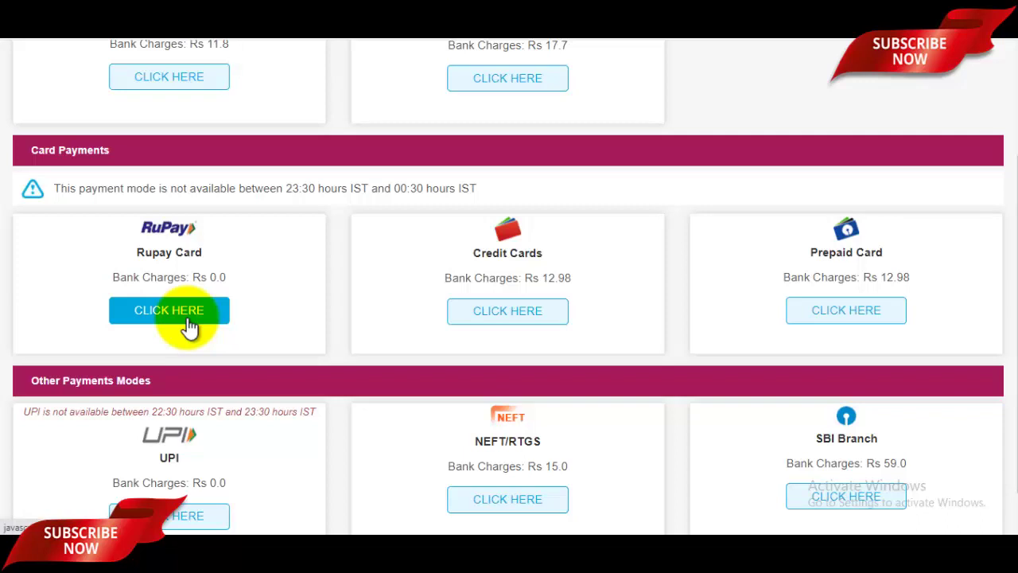
pyautogui.click(254, 318)
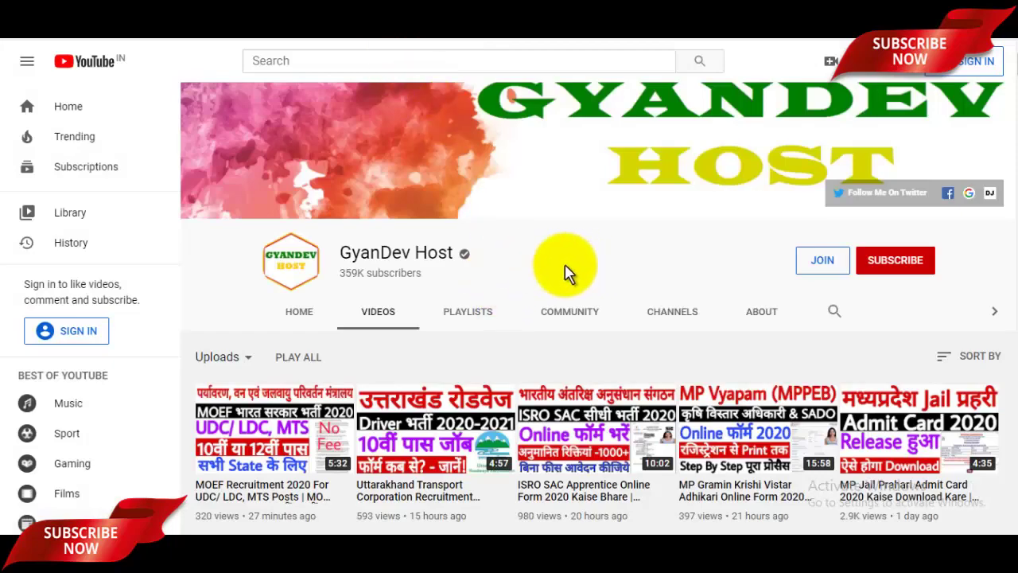
pyautogui.moveTo(352, 248); pyautogui.dragTo(469, 253)
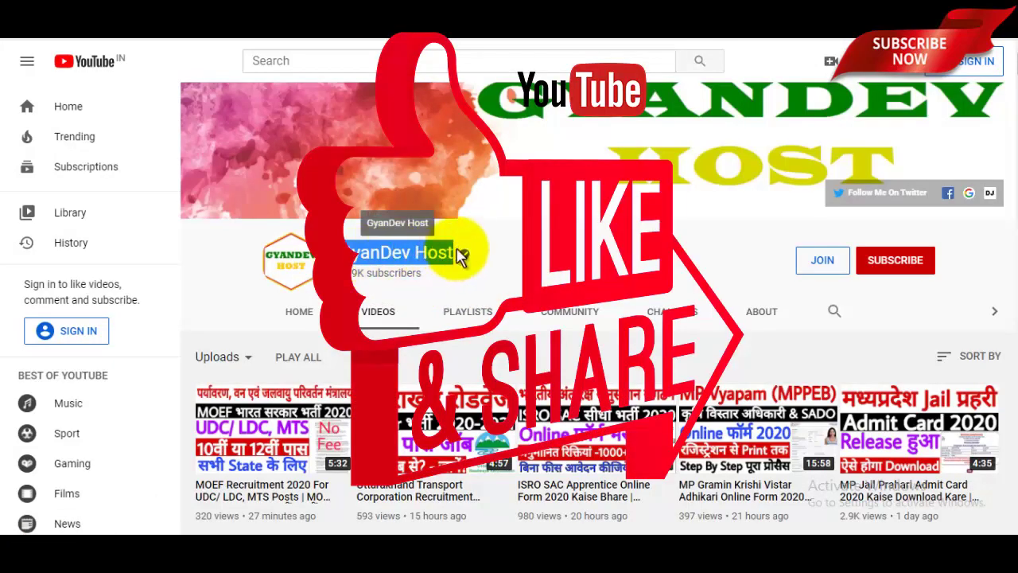